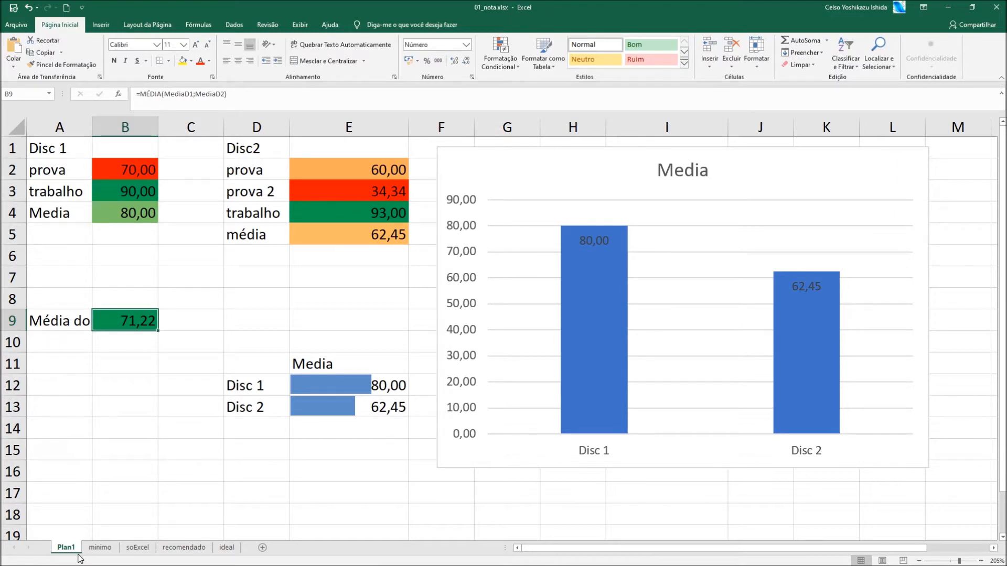
- Inspect the contents and formulas of cells B2, B4, E5 and B9 on the Plan1 sheet
{"action": "left_click", "coordinate": [128, 174]}
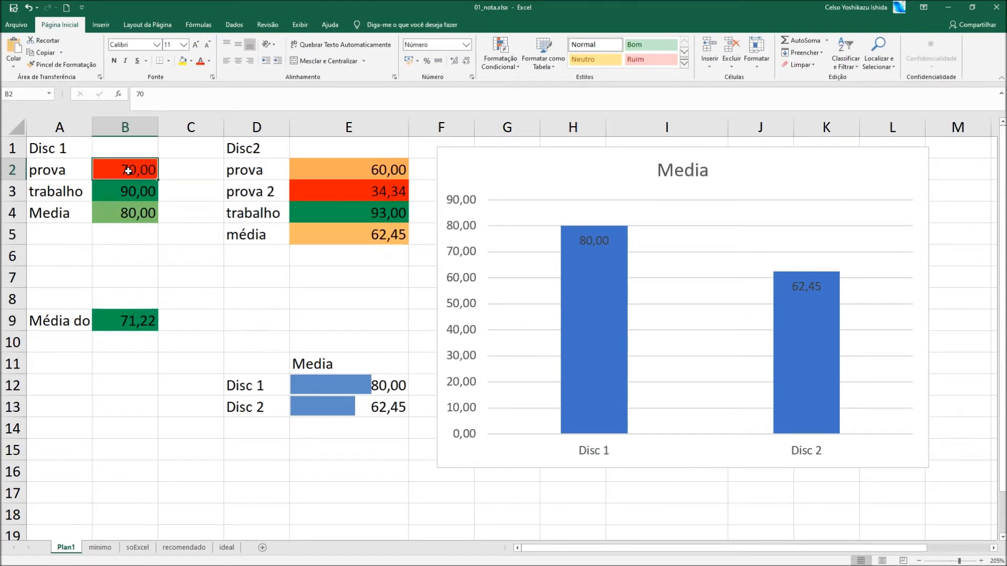
{"action": "key", "text": "Down"}
{"action": "key", "text": "Down"}
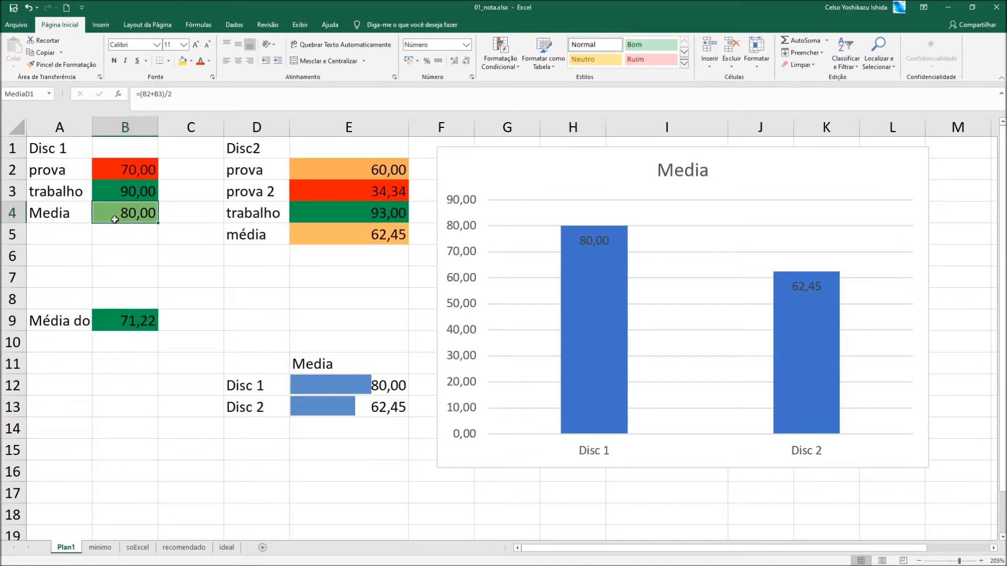
{"action": "left_click", "coordinate": [327, 239]}
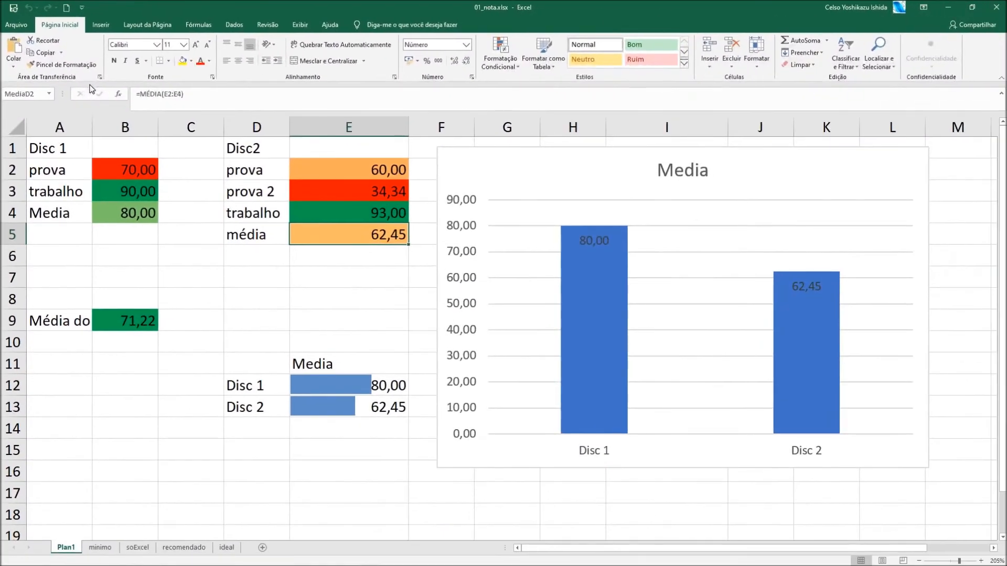
{"action": "key", "text": "Return"}
{"action": "left_click", "coordinate": [139, 319]}
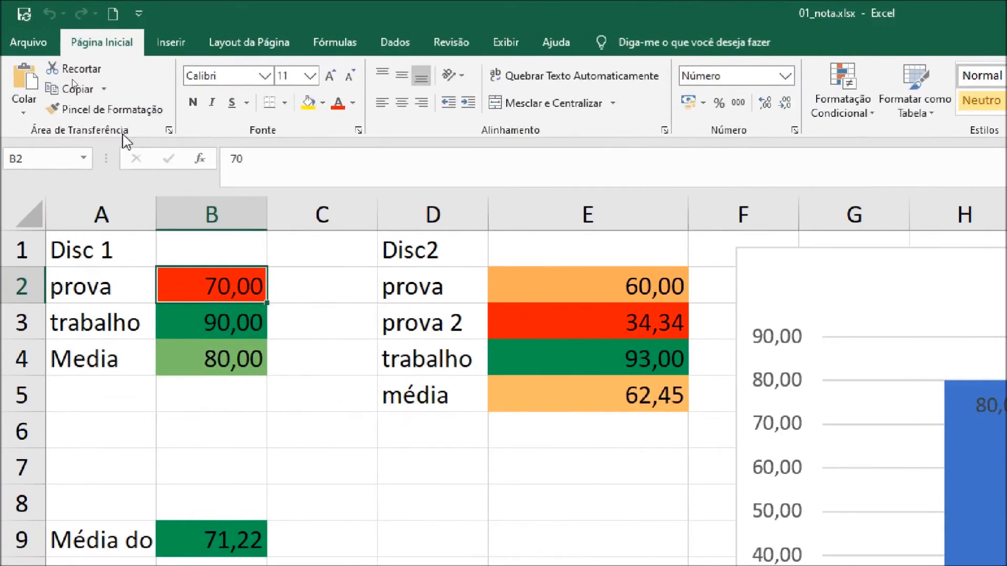
- Assign the name Prova1D1 to the Disc 1 prova grade in cell B2
{"action": "left_click", "coordinate": [40, 159]}
{"action": "type", "text": "Prova1D1"}
{"action": "key", "text": "Return"}
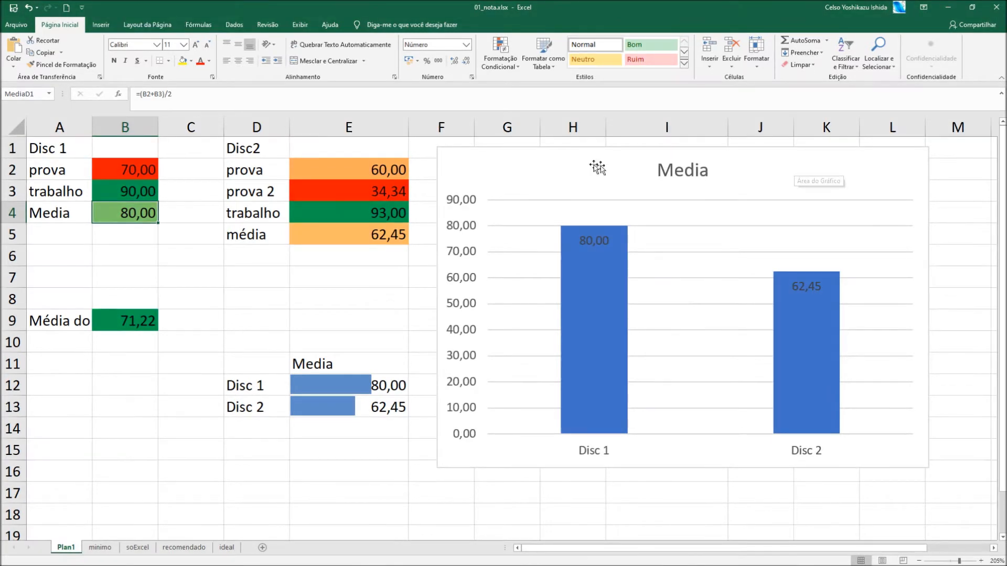
- Try 80 and 100 as the Disc2 prova grade in E2, and undo both changes
{"action": "left_click", "coordinate": [374, 170]}
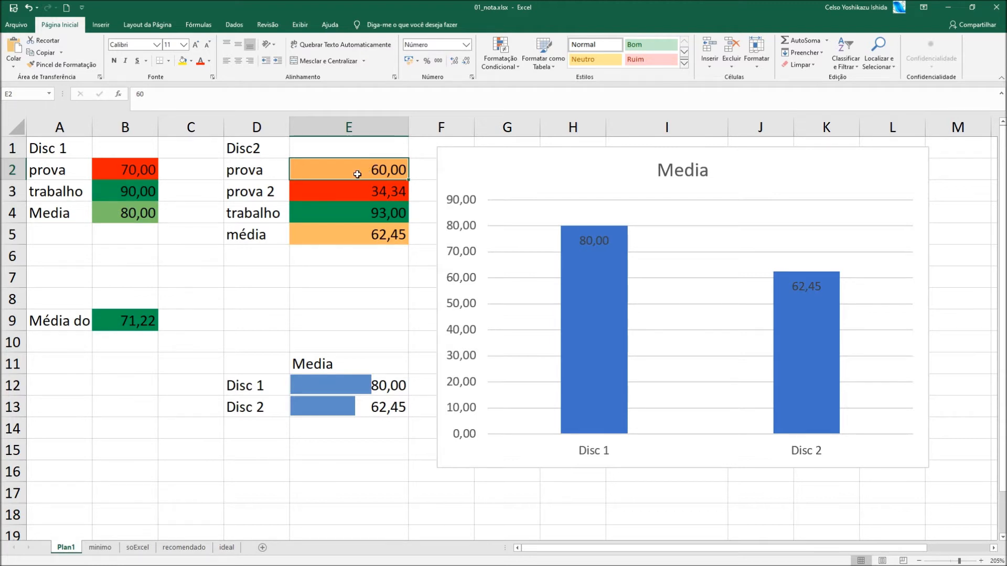
{"action": "type", "text": "80"}
{"action": "key", "text": "Return"}
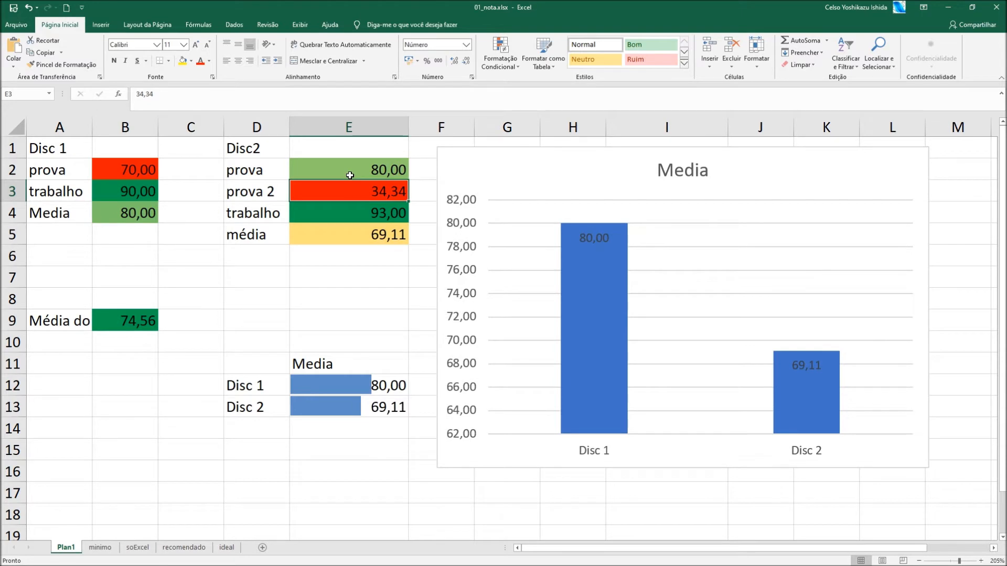
{"action": "left_click", "coordinate": [350, 175]}
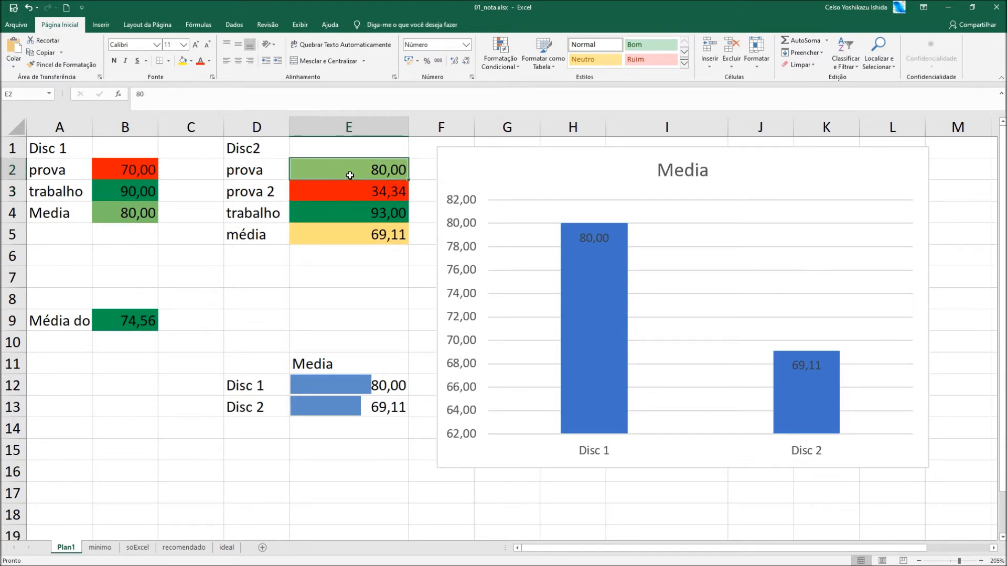
{"action": "type", "text": "100"}
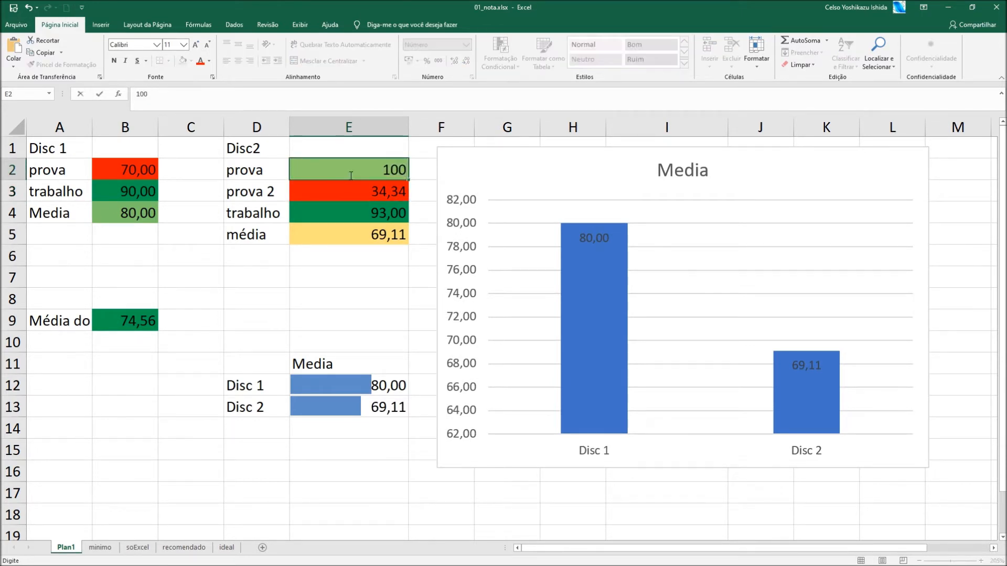
{"action": "key", "text": "Return"}
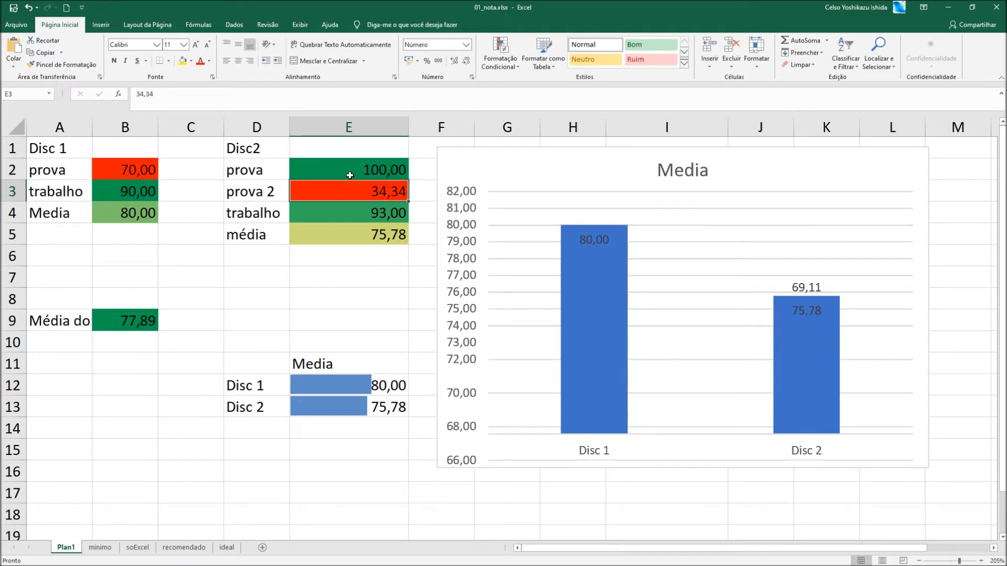
{"action": "key", "text": "ctrl+z"}
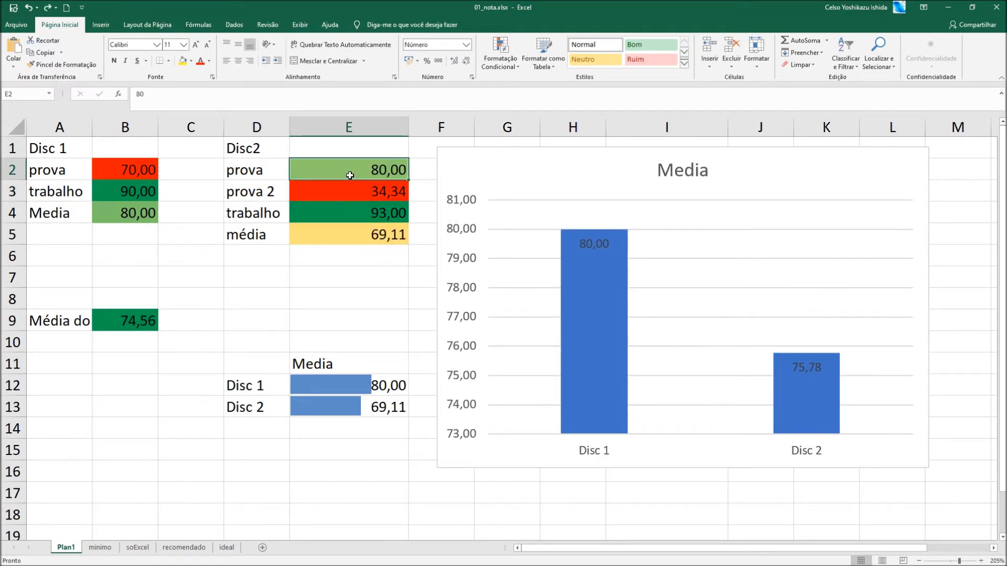
{"action": "key", "text": "ctrl+z"}
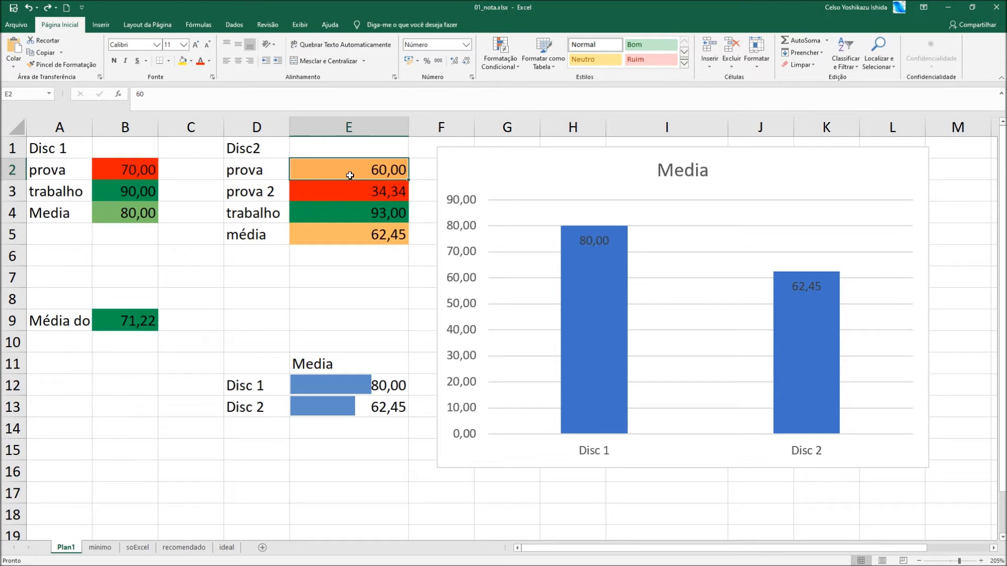
- Try overriding the Disc 1 average in E12 with 100 and then 80, and the Disc 2 average in E13 with 50
{"action": "left_click", "coordinate": [322, 388]}
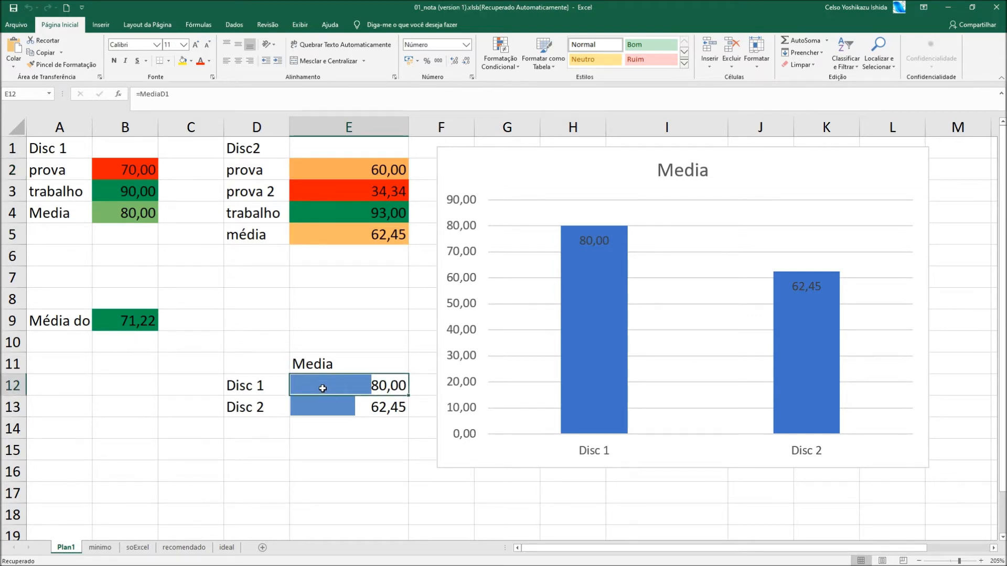
{"action": "type", "text": "100"}
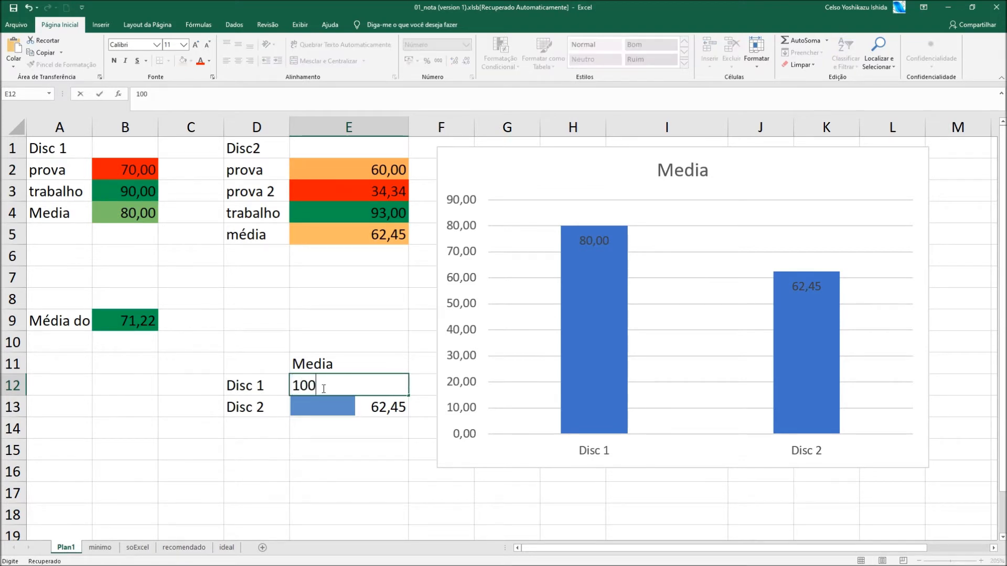
{"action": "key", "text": "Return"}
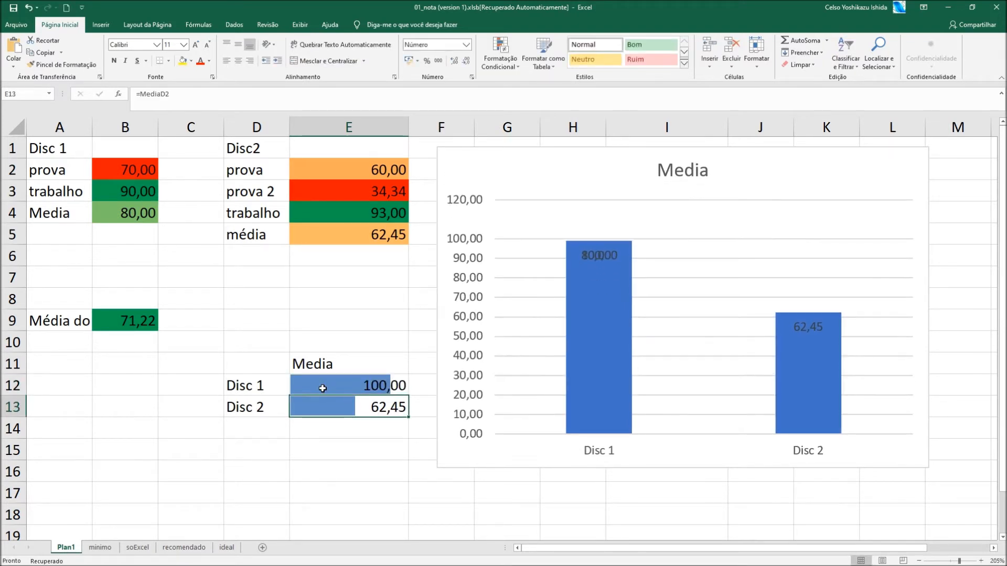
{"action": "type", "text": "50"}
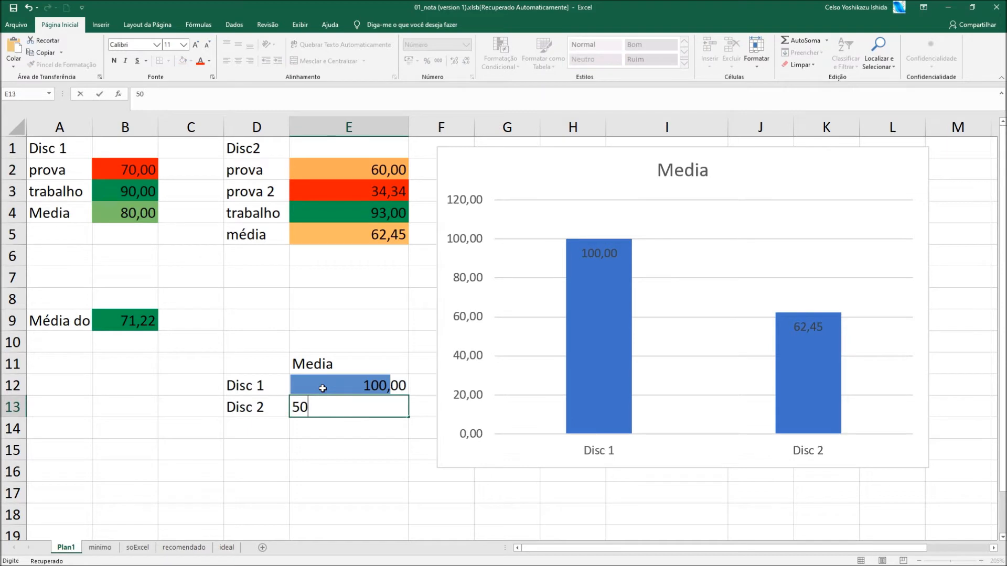
{"action": "key", "text": "Return"}
{"action": "key", "text": "Up"}
{"action": "key", "text": "Up"}
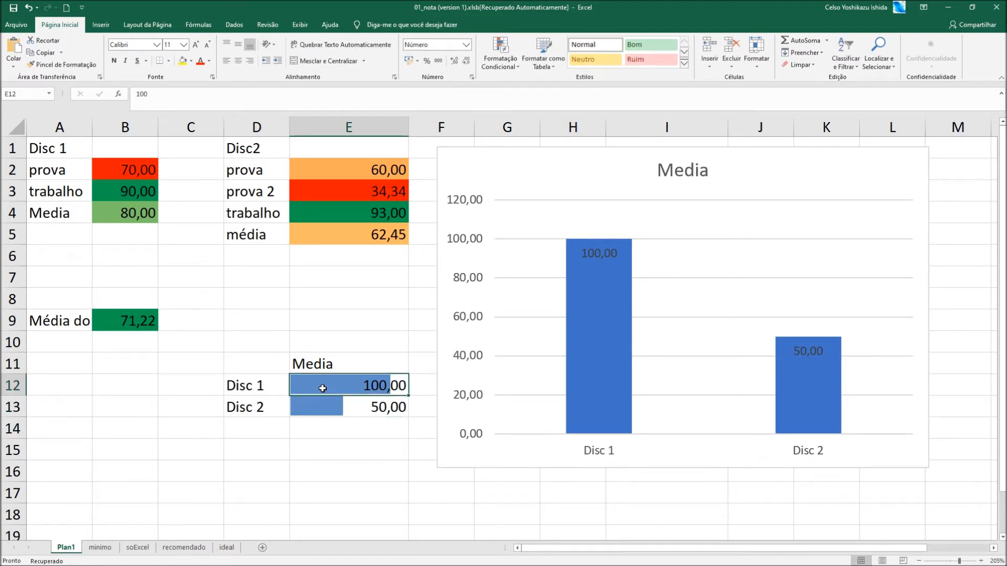
{"action": "type", "text": "80"}
{"action": "key", "text": "Return"}
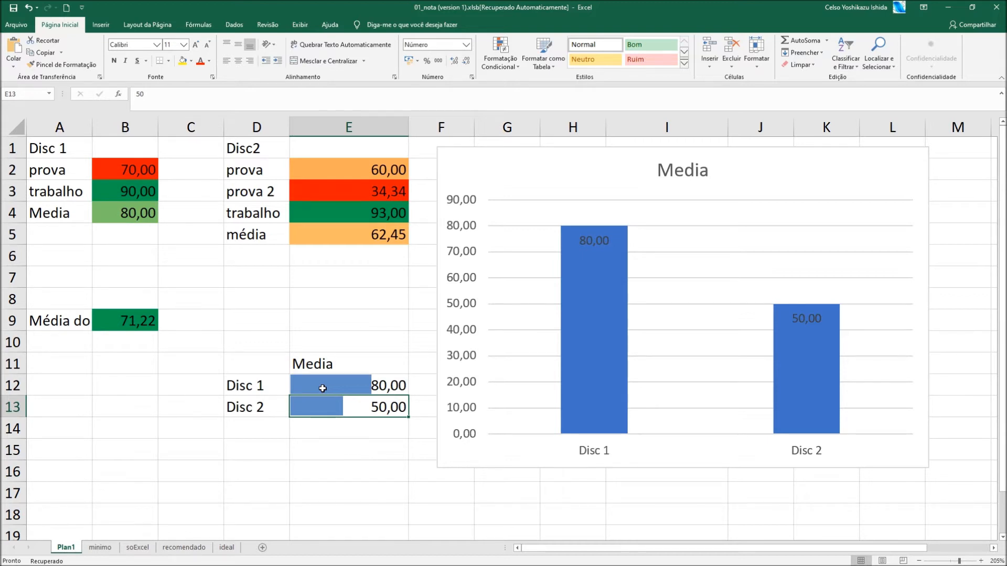
- Undo the three trial entries in E12 and E13 of the chart's source data
{"action": "key", "text": "ctrl+z"}
{"action": "key", "text": "ctrl+z"}
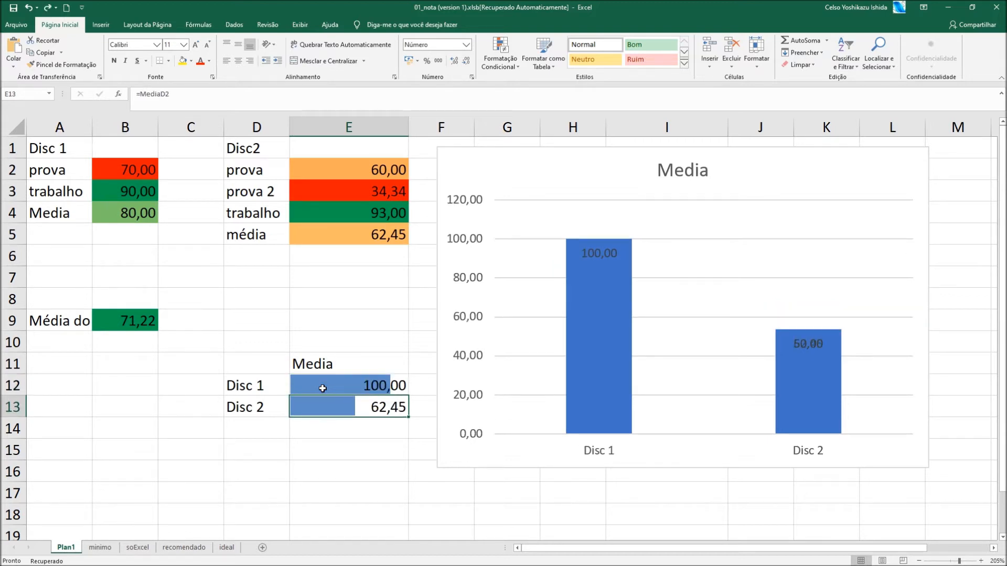
{"action": "key", "text": "ctrl+z"}
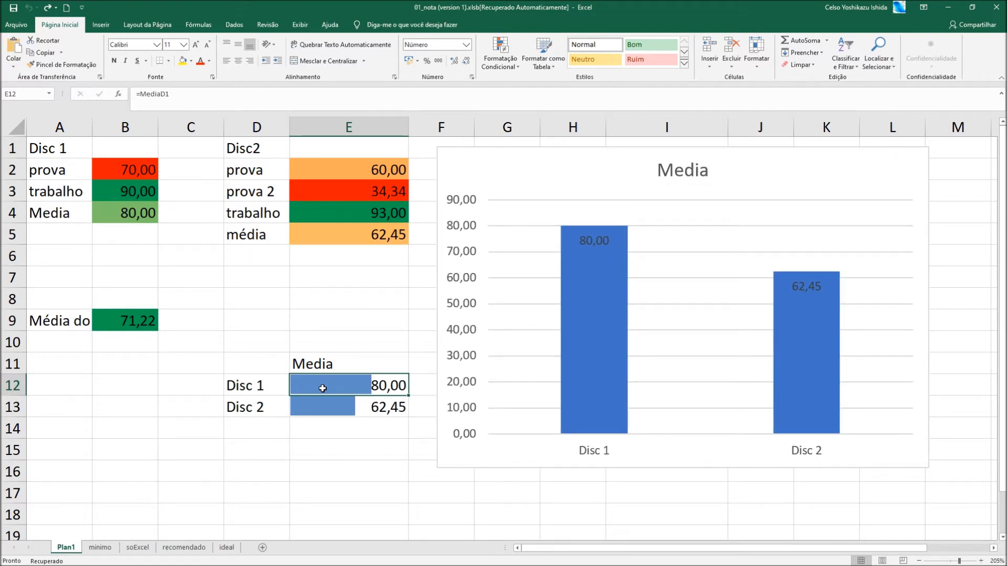
- Apply the chart style with a grey gradient background and wide shadowed columns to the Media chart
{"action": "left_click", "coordinate": [340, 363]}
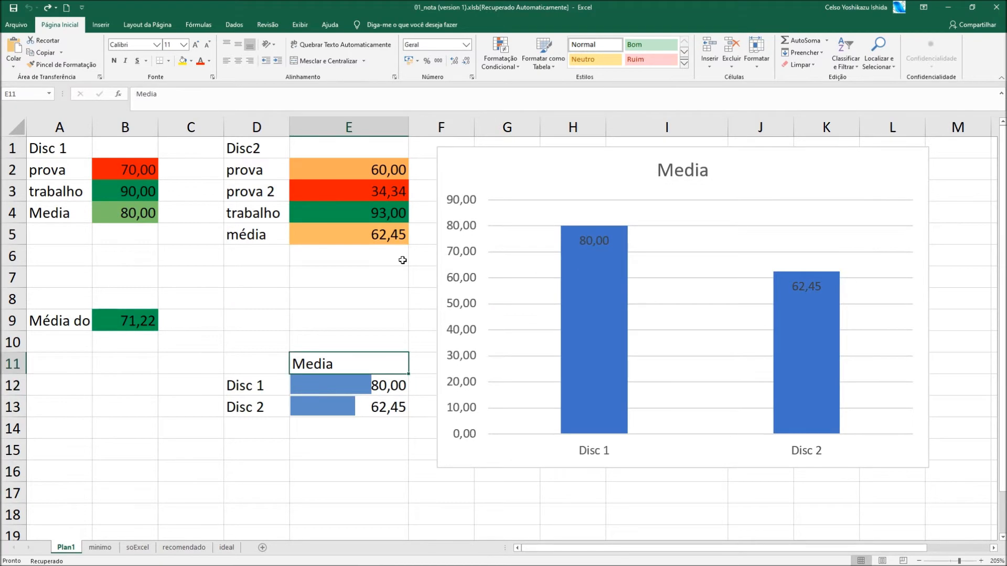
{"action": "left_click", "coordinate": [522, 183]}
{"action": "left_click", "coordinate": [363, 25]}
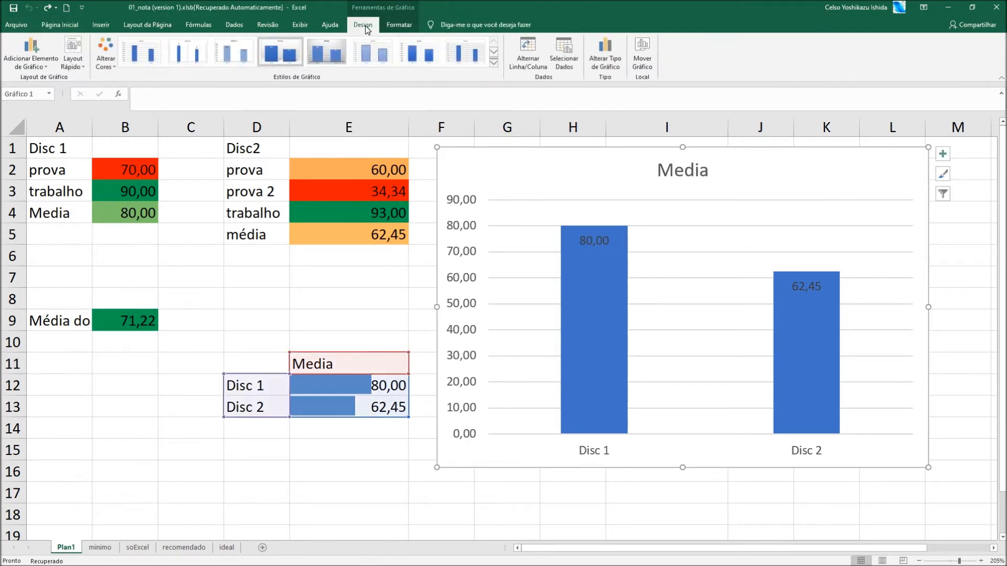
{"action": "left_click", "coordinate": [282, 49]}
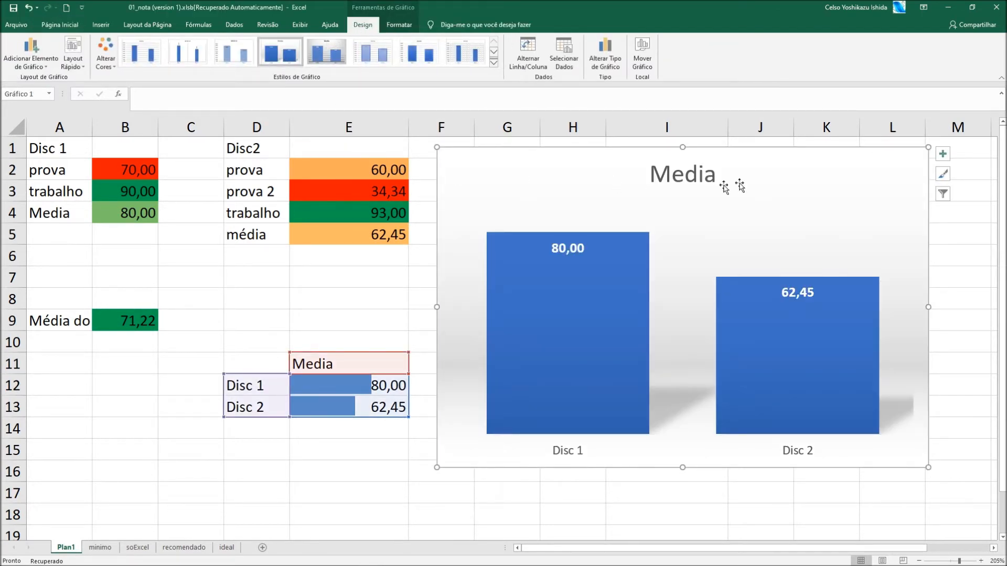
- Review the Media chart's element options, styles and colour palettes, and deselect the chart
{"action": "left_click", "coordinate": [942, 155]}
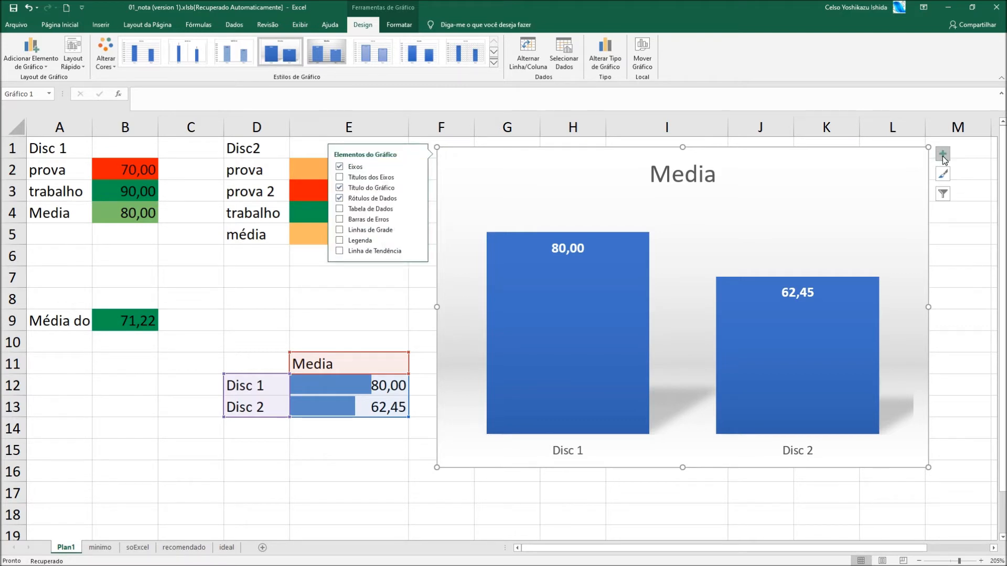
{"action": "left_click", "coordinate": [943, 175]}
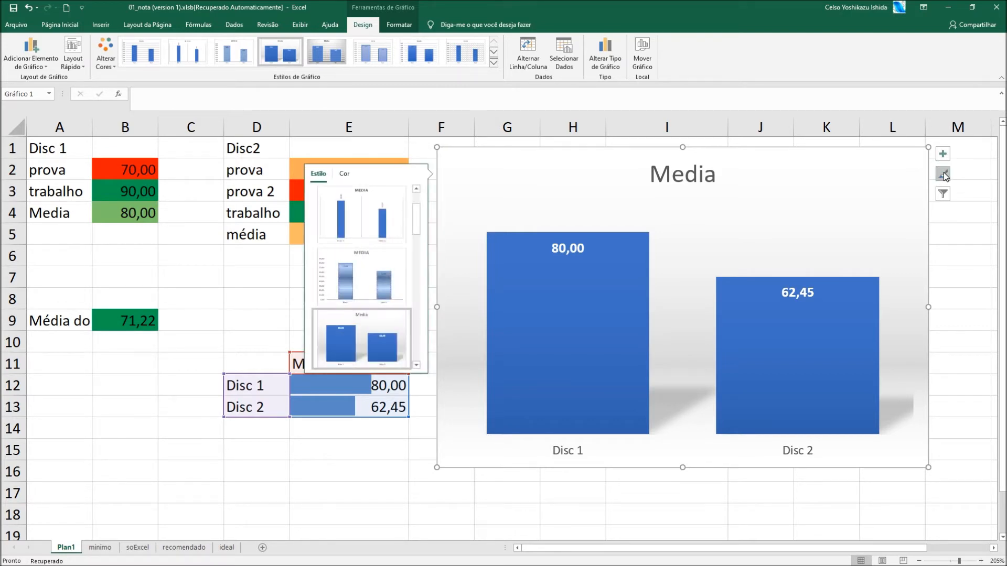
{"action": "left_click", "coordinate": [349, 174]}
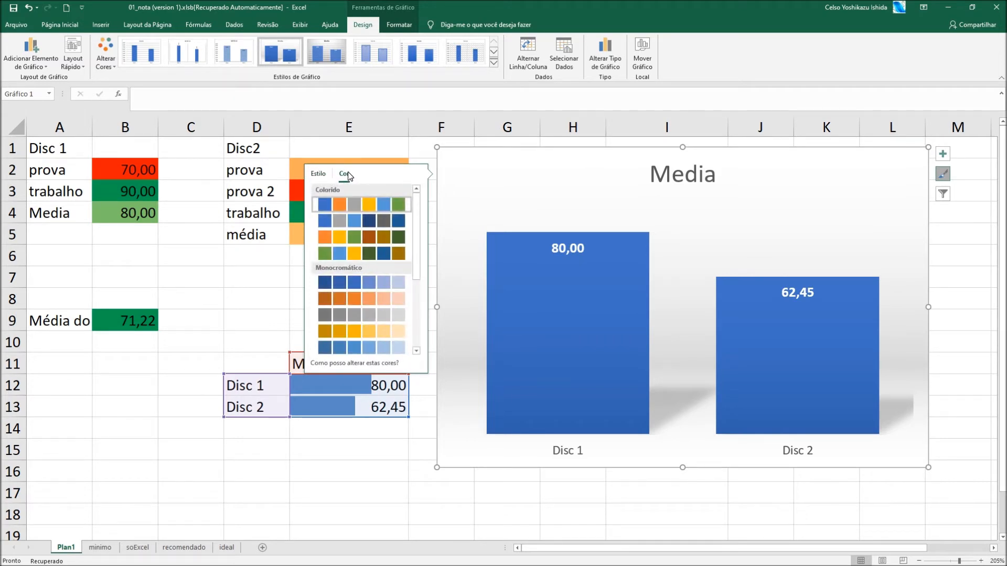
{"action": "left_click", "coordinate": [234, 282]}
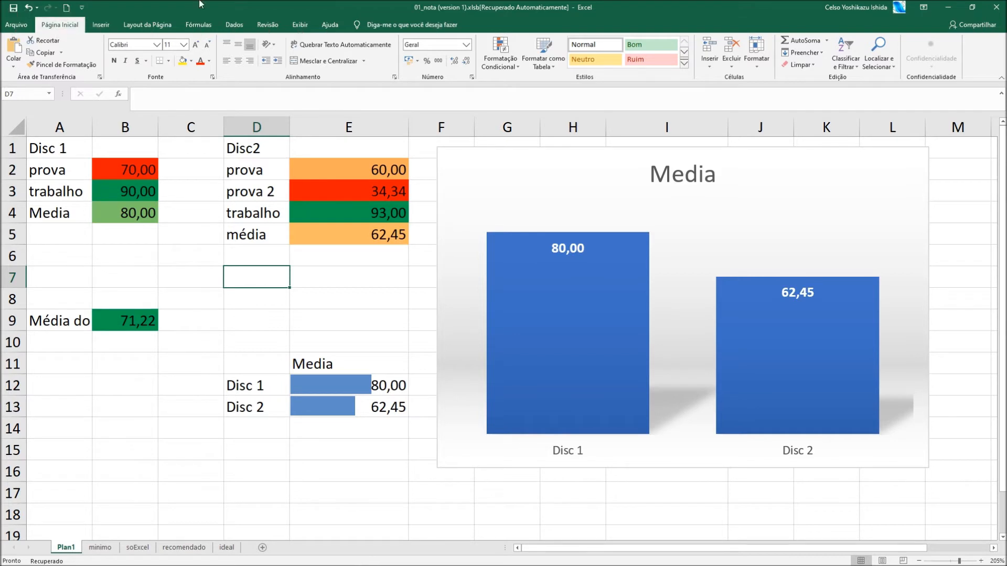
- On the minimo sheet, move the Média chart beside the grades table, over columns G to L from row 2, and deselect it
{"action": "left_click", "coordinate": [101, 550]}
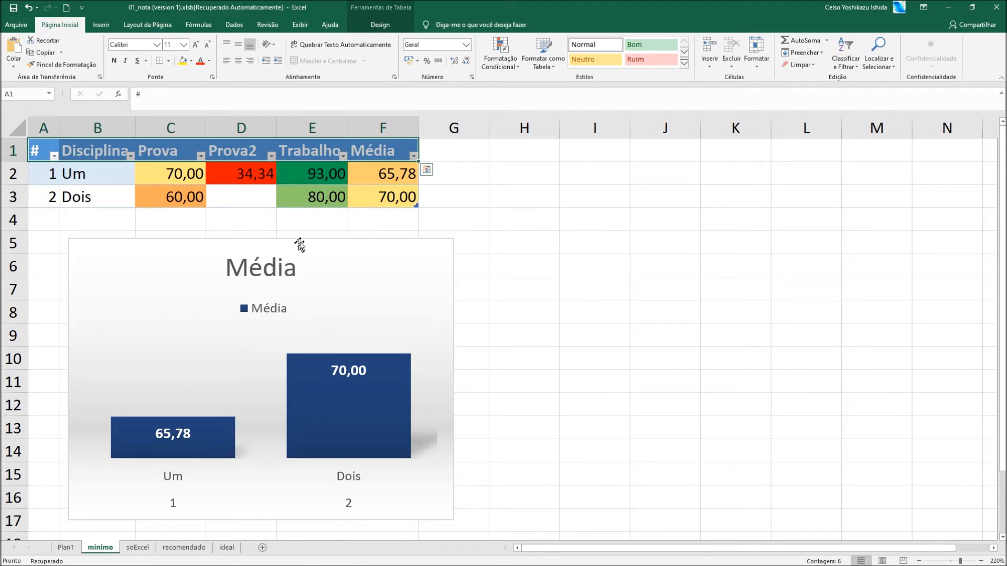
{"action": "left_click", "coordinate": [325, 256]}
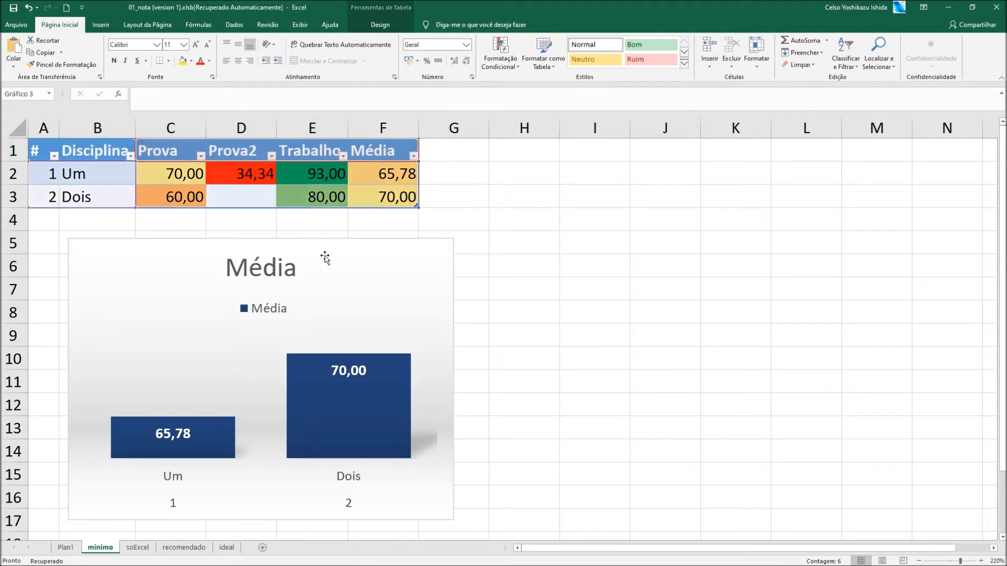
{"action": "left_click_drag", "start_coordinate": [393, 261], "coordinate": [778, 185]}
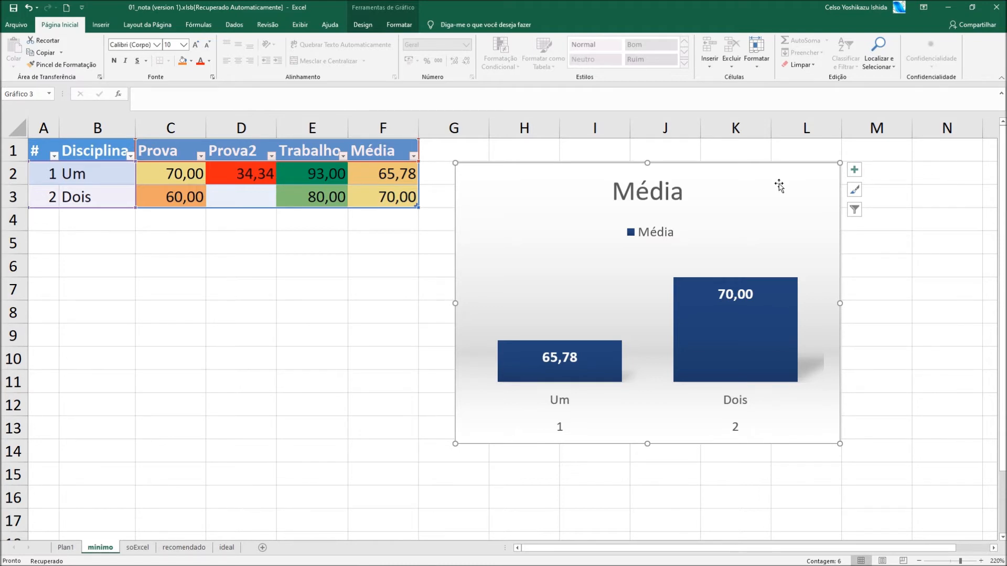
{"action": "key", "text": "Escape"}
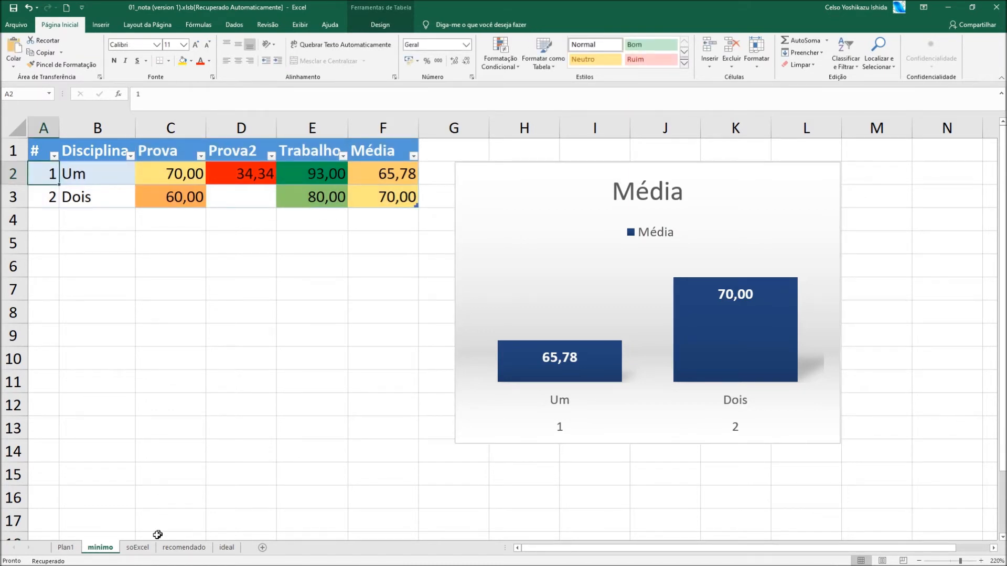
- Switch to the soExcel sheet and select the Dois discipline cell B3 in the grades table
{"action": "left_click", "coordinate": [138, 548]}
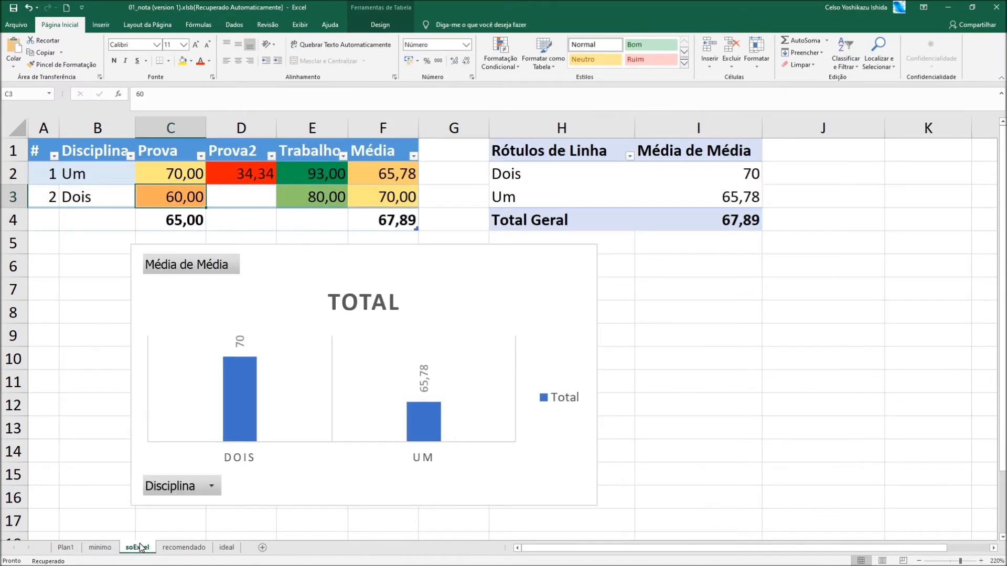
{"action": "left_click", "coordinate": [127, 199]}
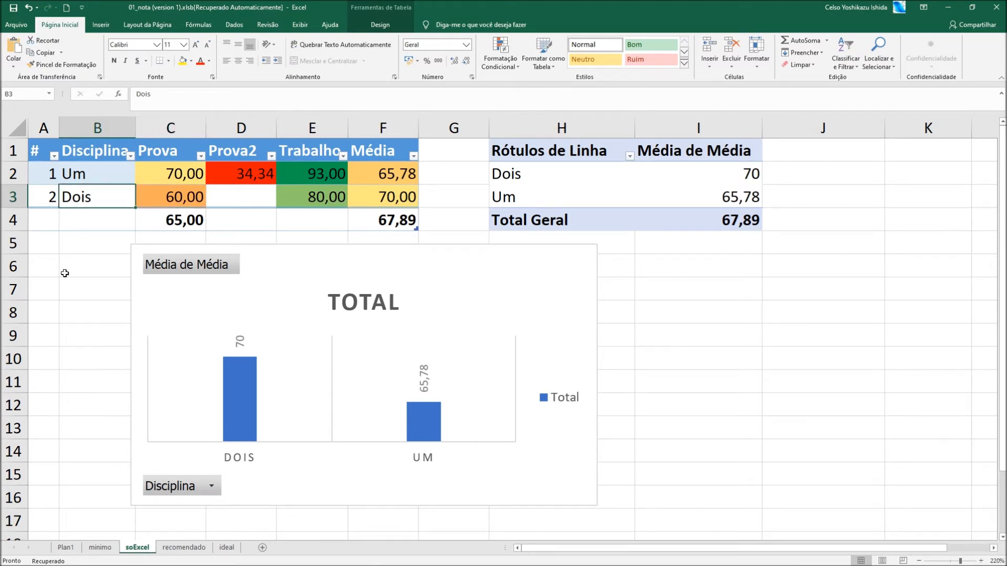
{"action": "left_click", "coordinate": [86, 236]}
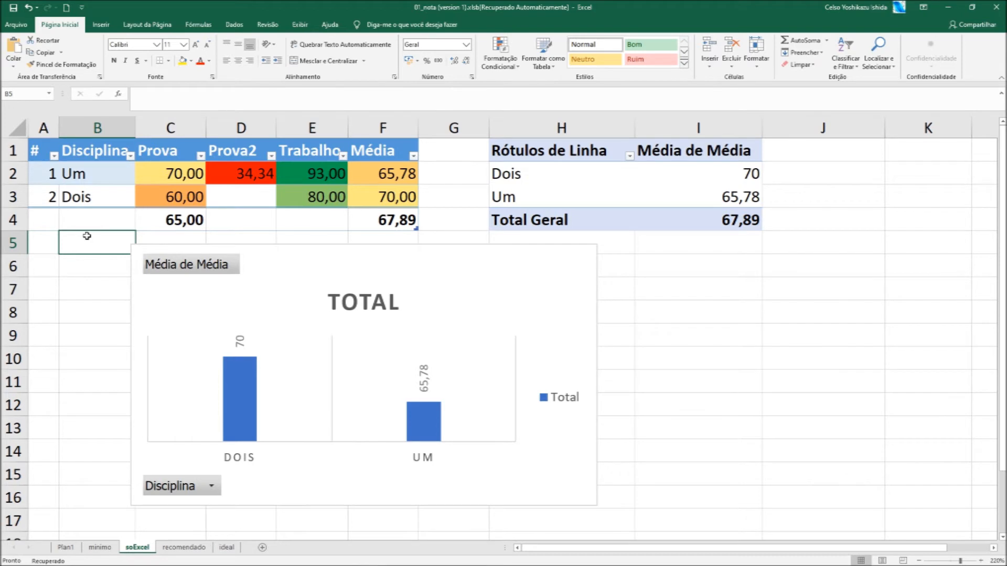
{"action": "left_click", "coordinate": [107, 197]}
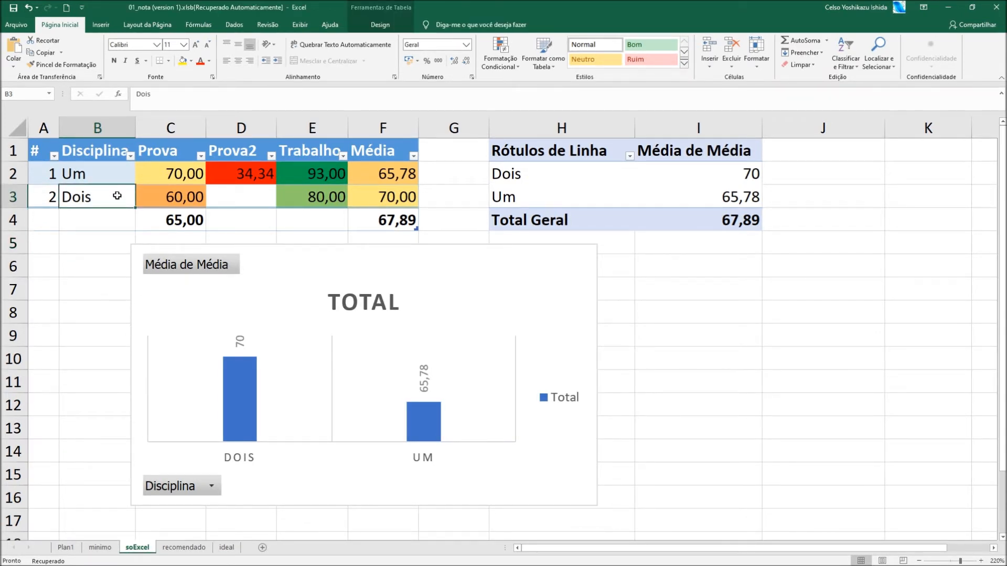
- View the grades table's design properties and its resize range, leaving the range as is
{"action": "left_click", "coordinate": [376, 26]}
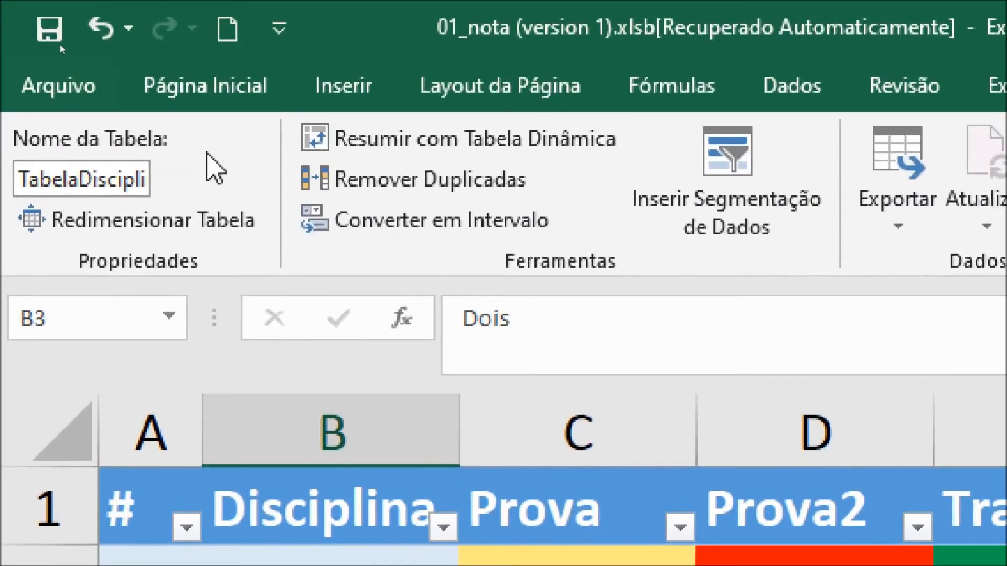
{"action": "left_click", "coordinate": [177, 229]}
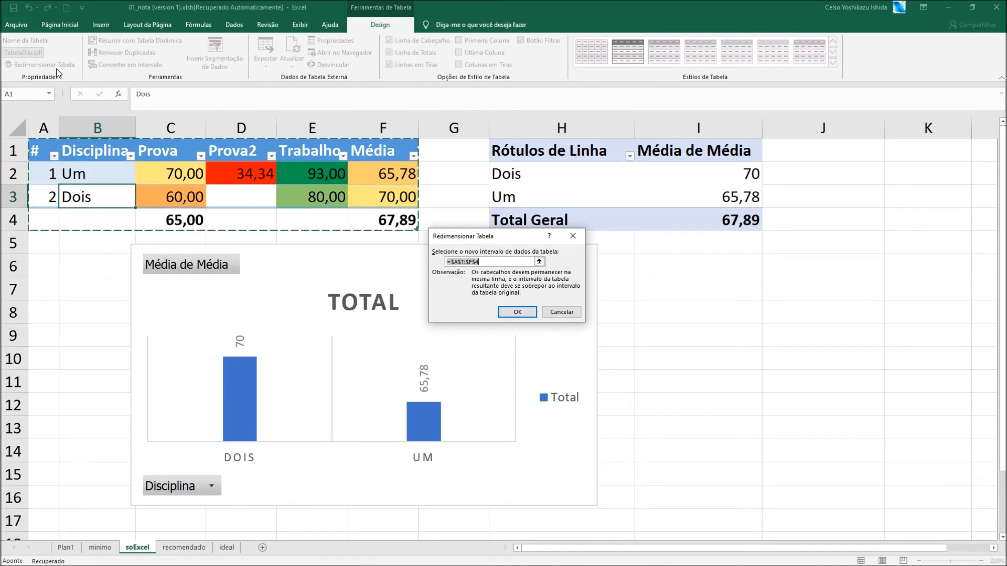
{"action": "key", "text": "Escape"}
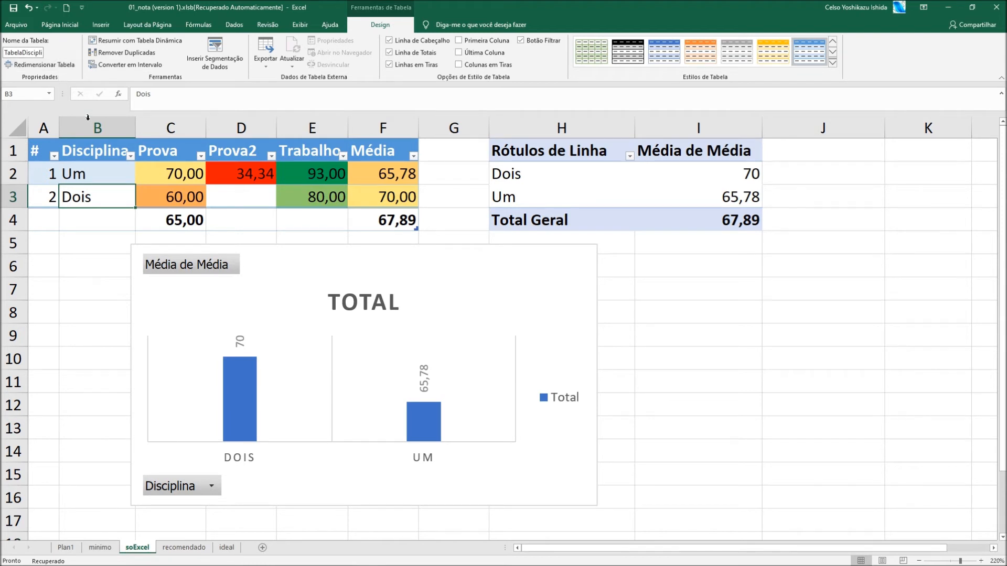
- Check the Prova formula in the grades table's total row, and set the Trabalho total to Média
{"action": "left_click", "coordinate": [153, 218]}
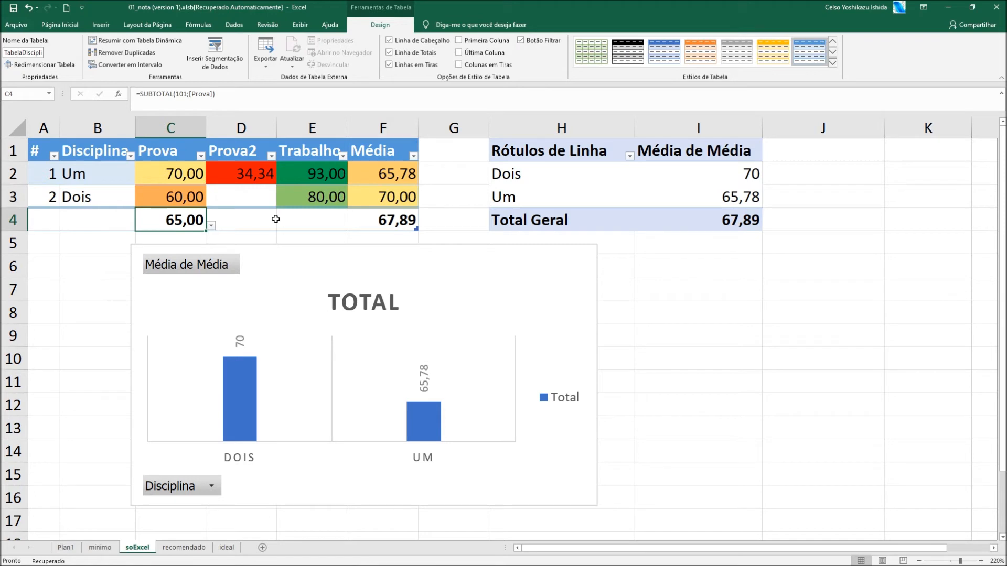
{"action": "left_click", "coordinate": [304, 218]}
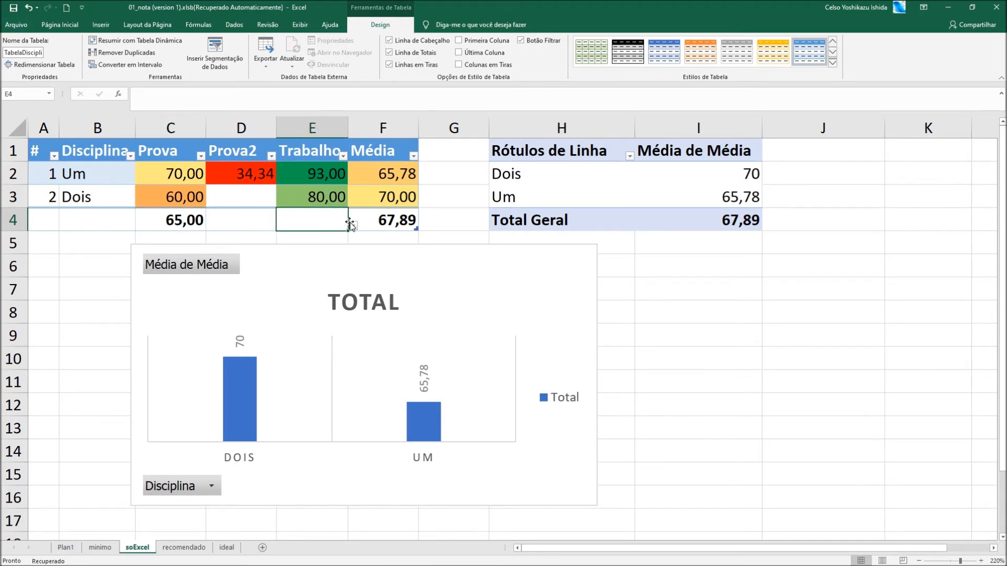
{"action": "left_click", "coordinate": [353, 226]}
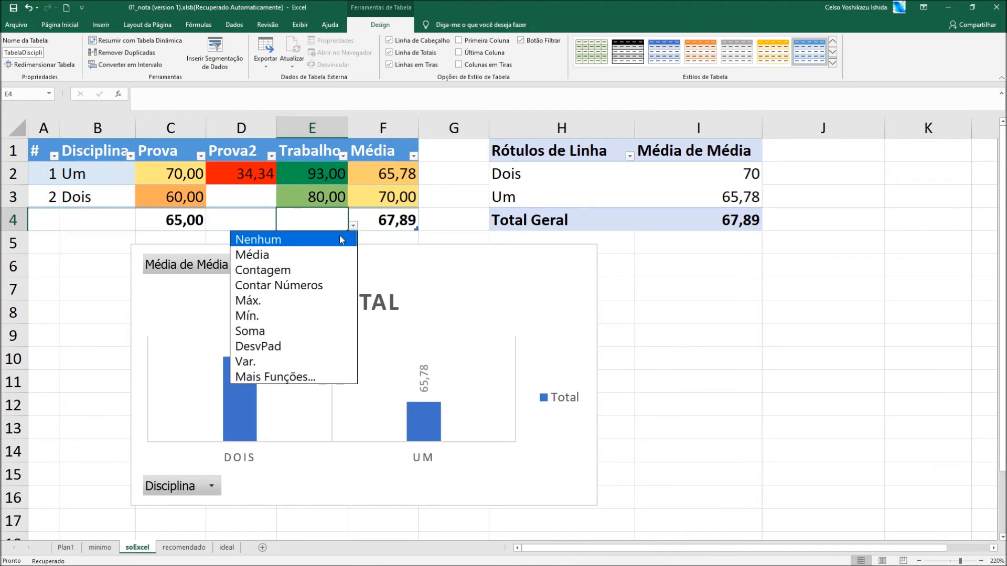
{"action": "left_click", "coordinate": [319, 254]}
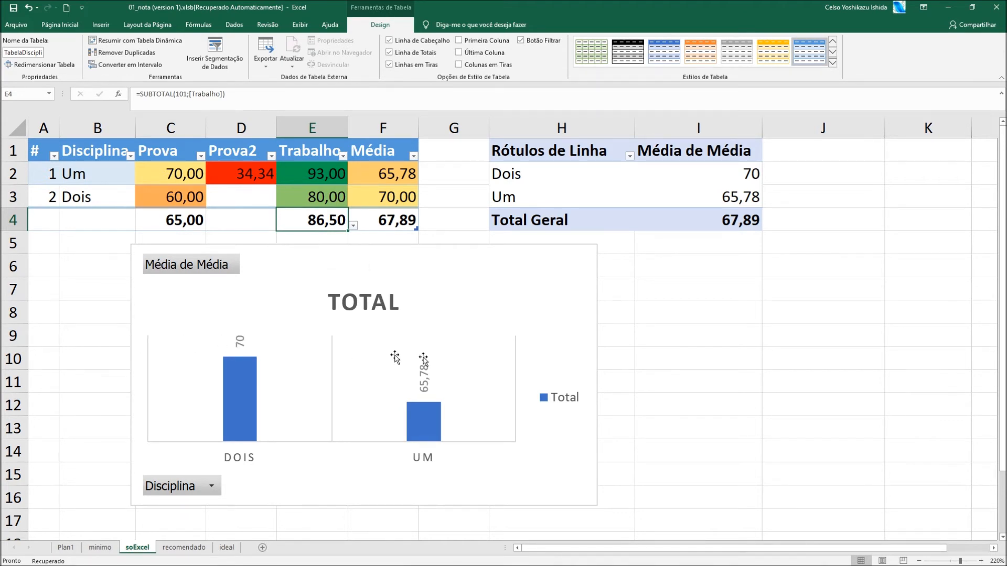
- Move the Disciplina field of the pivot chart from the axis categories to the legend series
{"action": "left_click", "coordinate": [569, 348]}
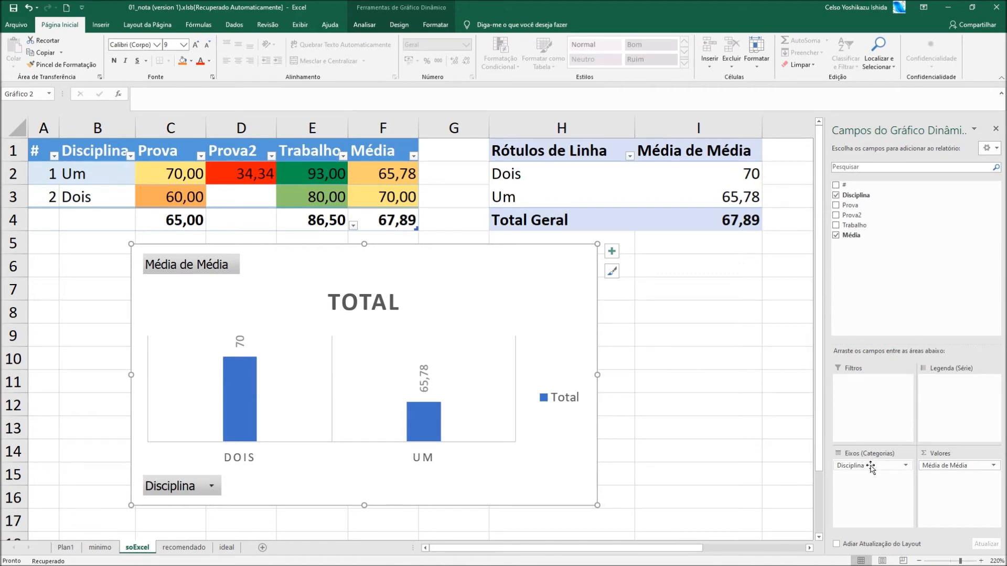
{"action": "left_click_drag", "start_coordinate": [870, 466], "coordinate": [940, 415]}
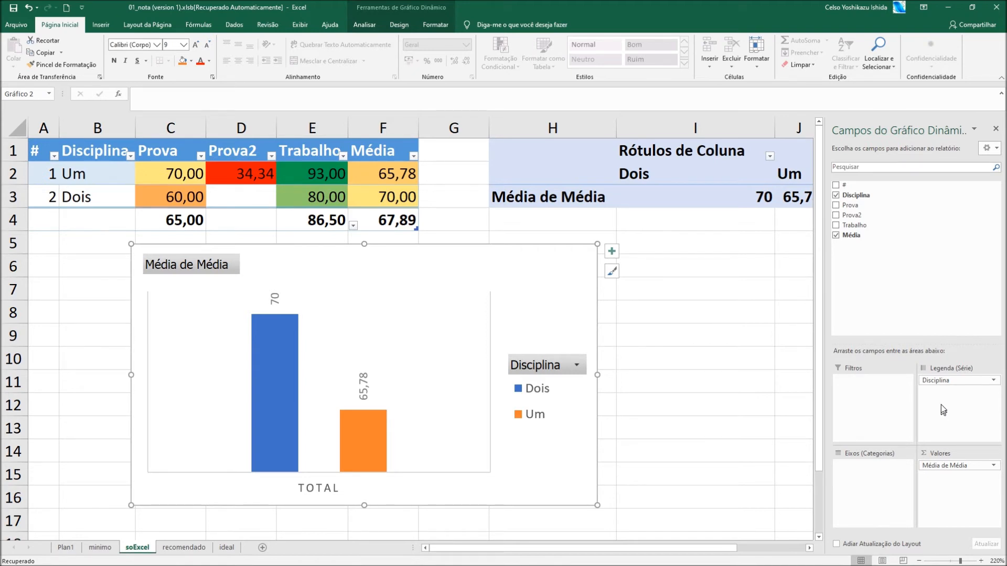
- Replace Média with Prova and Prova2 in the pivot chart's values, and return Disciplina to the axis categories
{"action": "left_click_drag", "start_coordinate": [850, 205], "coordinate": [949, 460]}
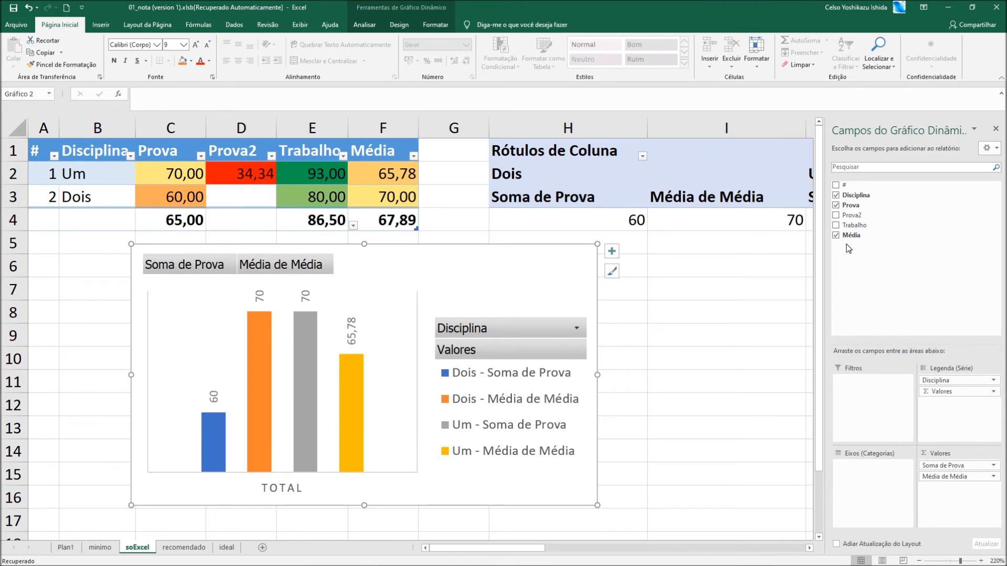
{"action": "left_click_drag", "start_coordinate": [846, 220], "coordinate": [951, 477]}
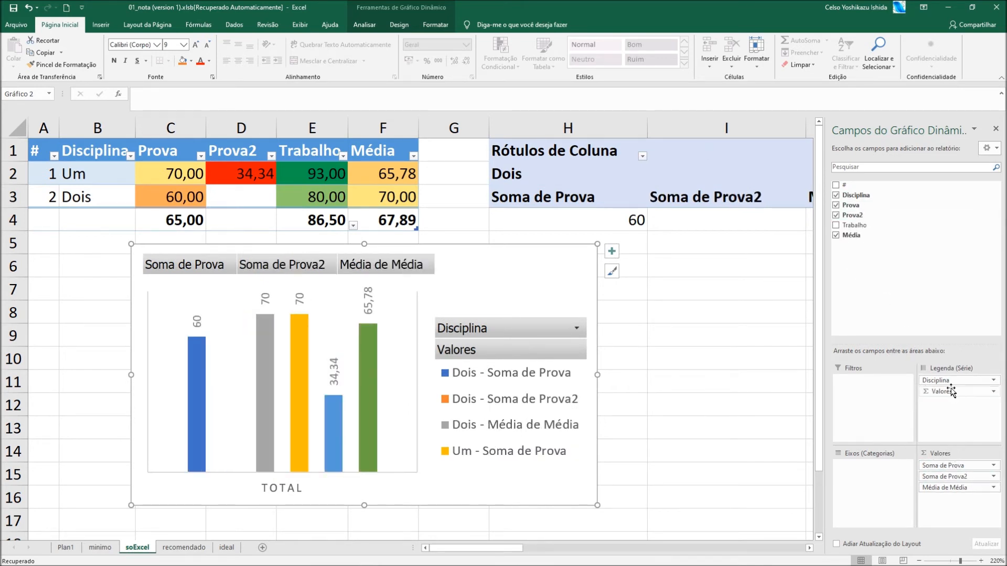
{"action": "left_click_drag", "start_coordinate": [944, 380], "coordinate": [761, 463]}
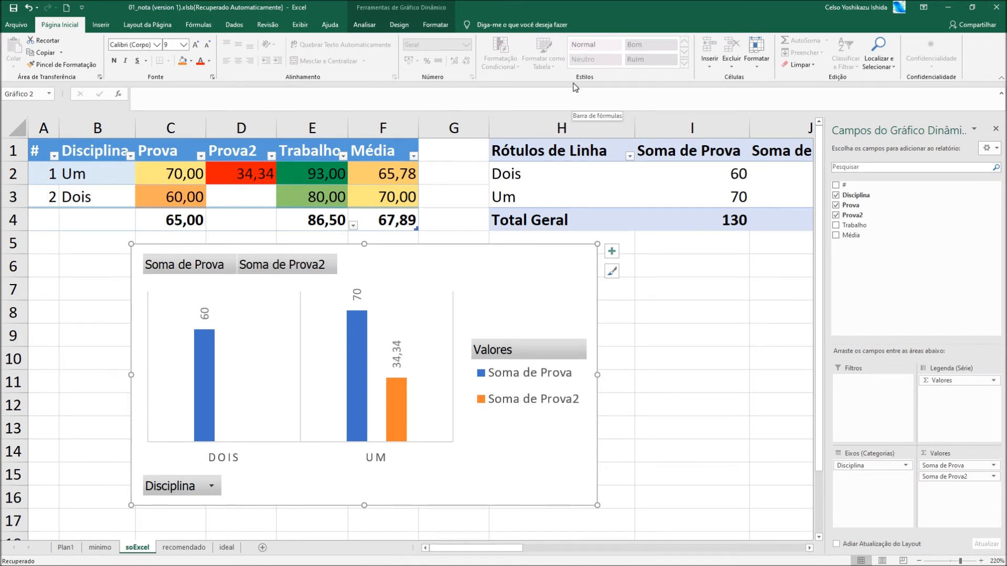
- On the recomendado sheet, append a row numbered 4 for the discipline Quatro to the grades table
{"action": "left_click", "coordinate": [186, 548]}
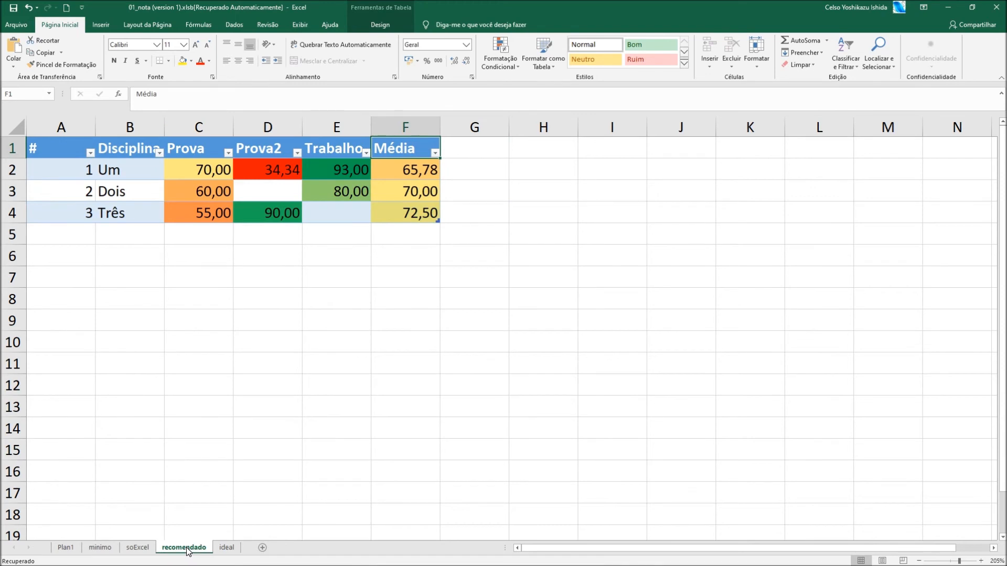
{"action": "left_click", "coordinate": [374, 27]}
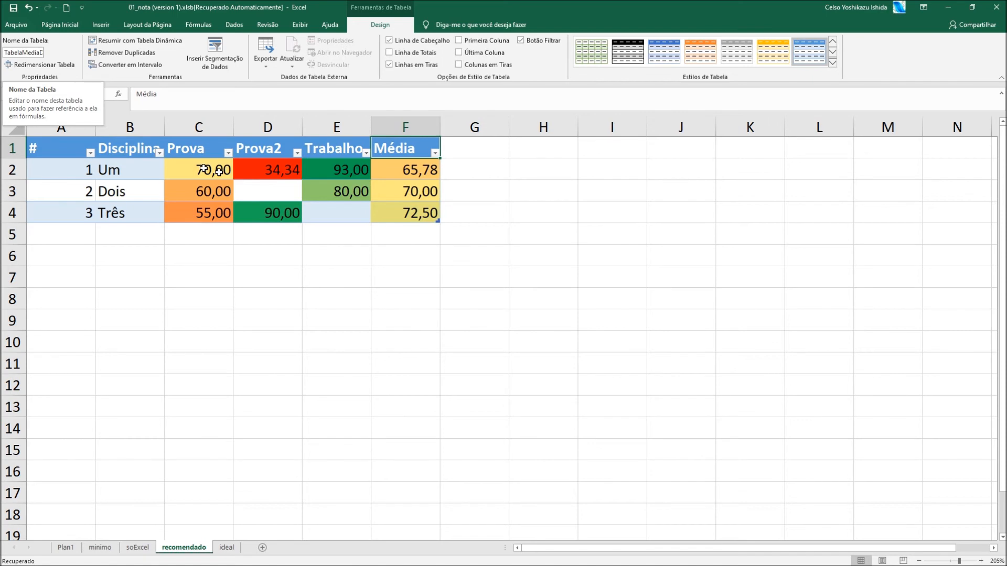
{"action": "left_click", "coordinate": [402, 217]}
{"action": "key", "text": "Tab"}
{"action": "type", "text": "4"}
{"action": "key", "text": "Tab"}
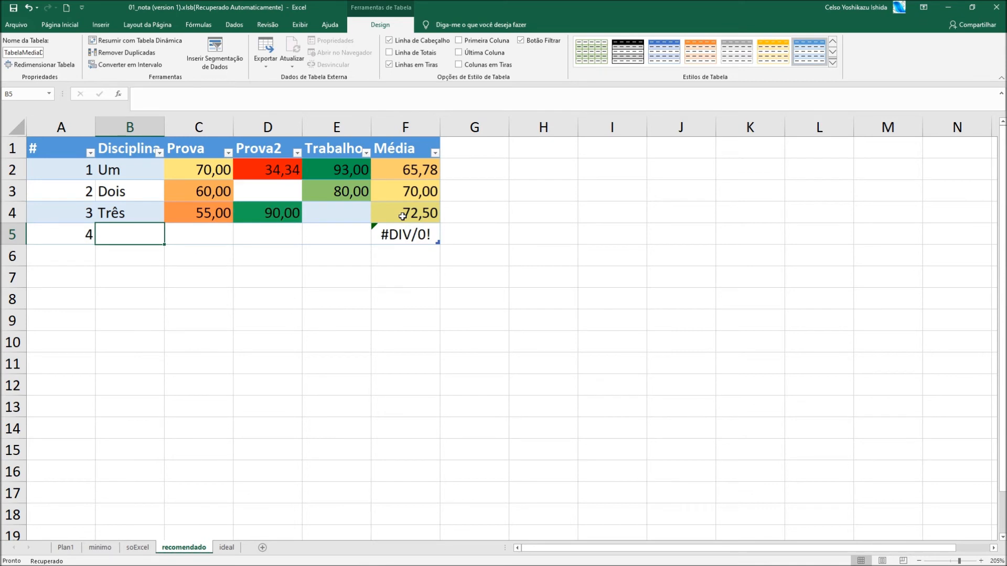
{"action": "type", "text": "Quatro"}
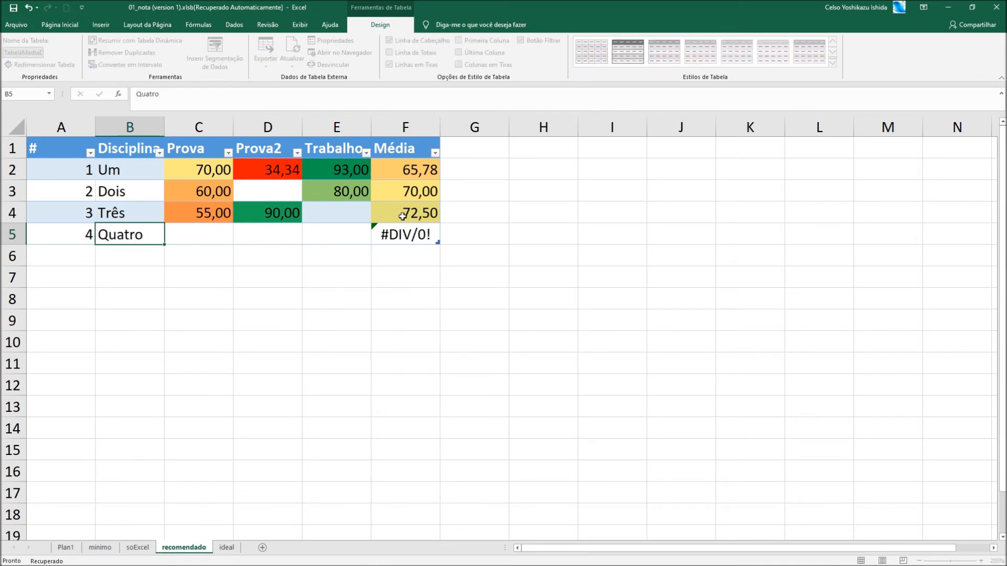
{"action": "key", "text": "Tab"}
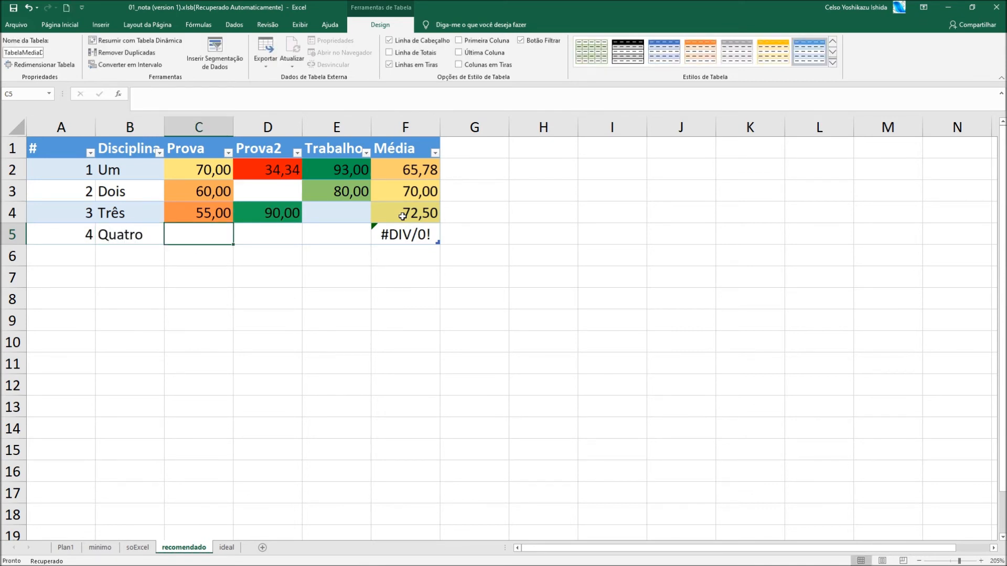
- Enter 50 for Prova and 84 for Prova2 in the Quatro row
{"action": "type", "text": "50"}
{"action": "key", "text": "Tab"}
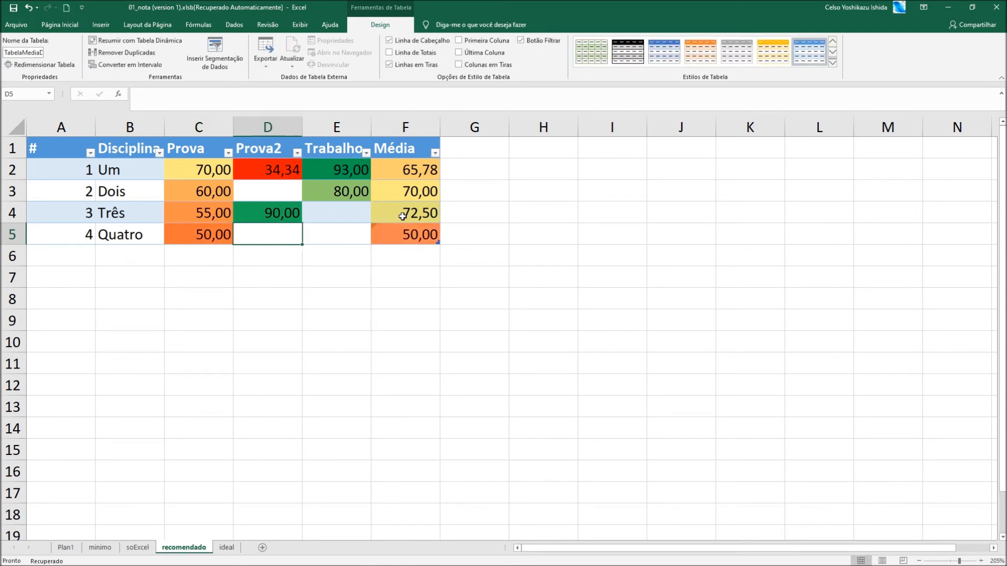
{"action": "type", "text": "84"}
{"action": "key", "text": "Tab"}
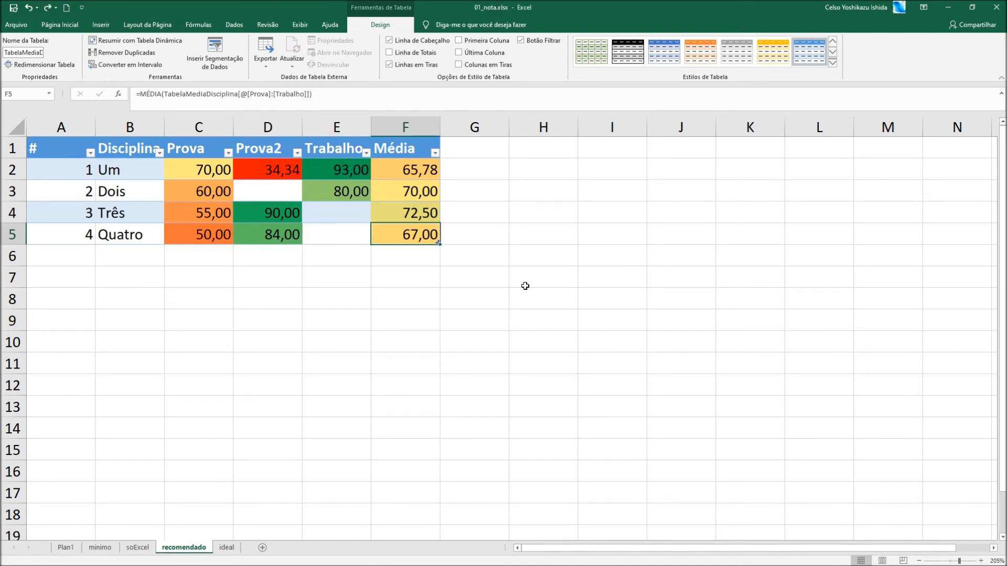
- Switch to the 01_nota report in Power BI Desktop and refresh its data with the workbook closed in Excel
{"action": "key", "text": "alt+Tab"}
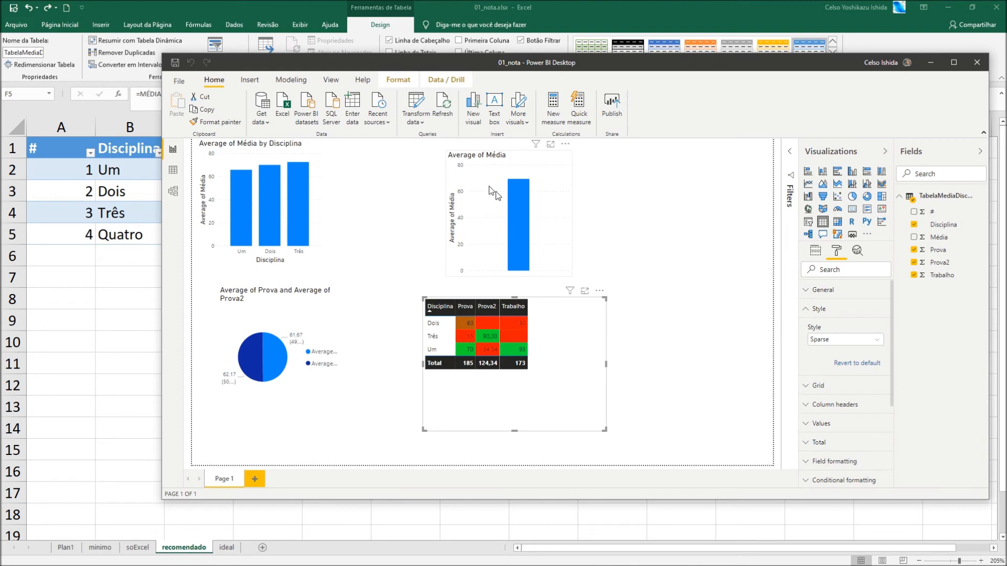
{"action": "left_click", "coordinate": [448, 111]}
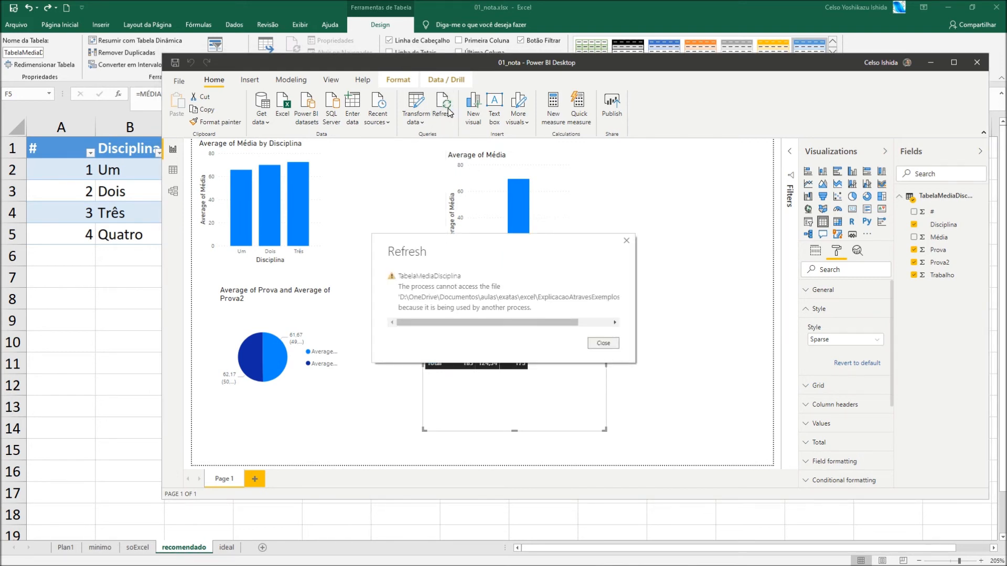
{"action": "left_click", "coordinate": [603, 344]}
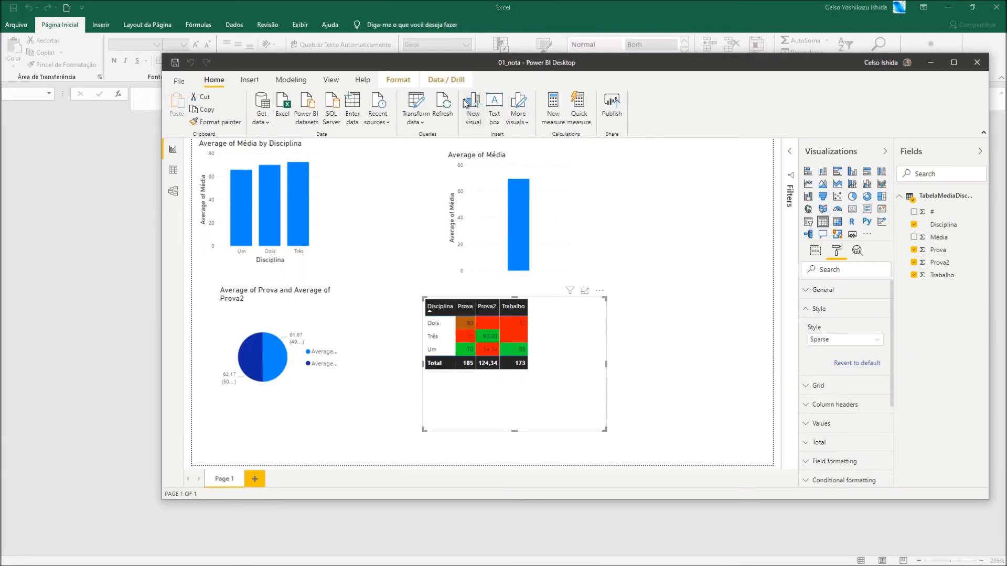
{"action": "left_click", "coordinate": [443, 104]}
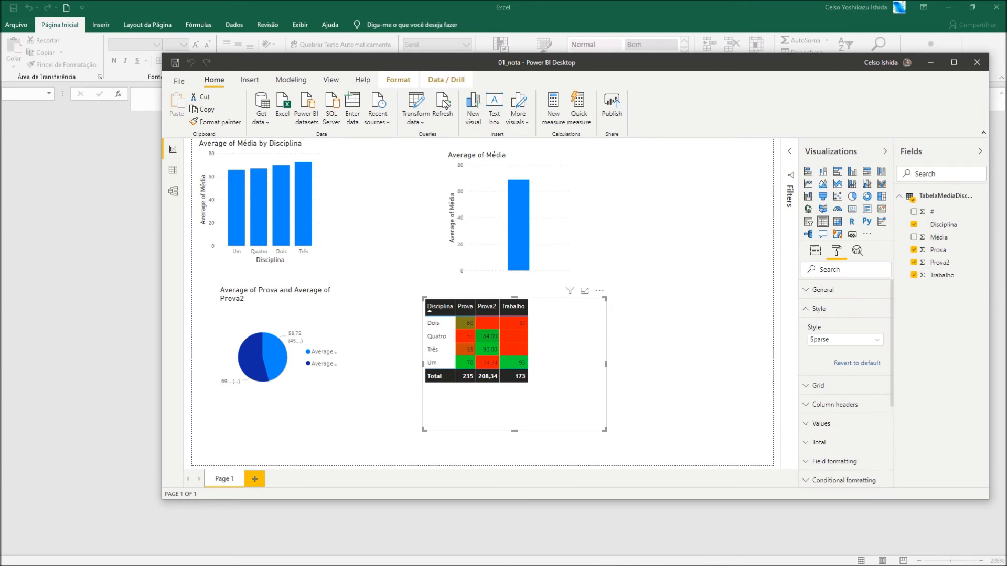
- Highlight Dois in the Average of Média by Disciplina chart, and cross-check the Dois and Quatro rows in the report's table
{"action": "left_click", "coordinate": [284, 198]}
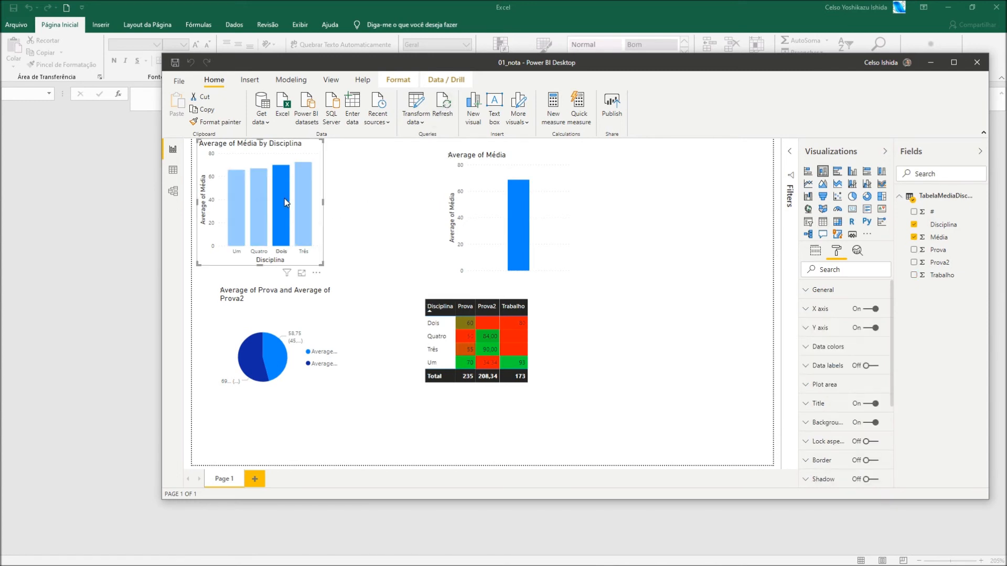
{"action": "left_click", "coordinate": [441, 323]}
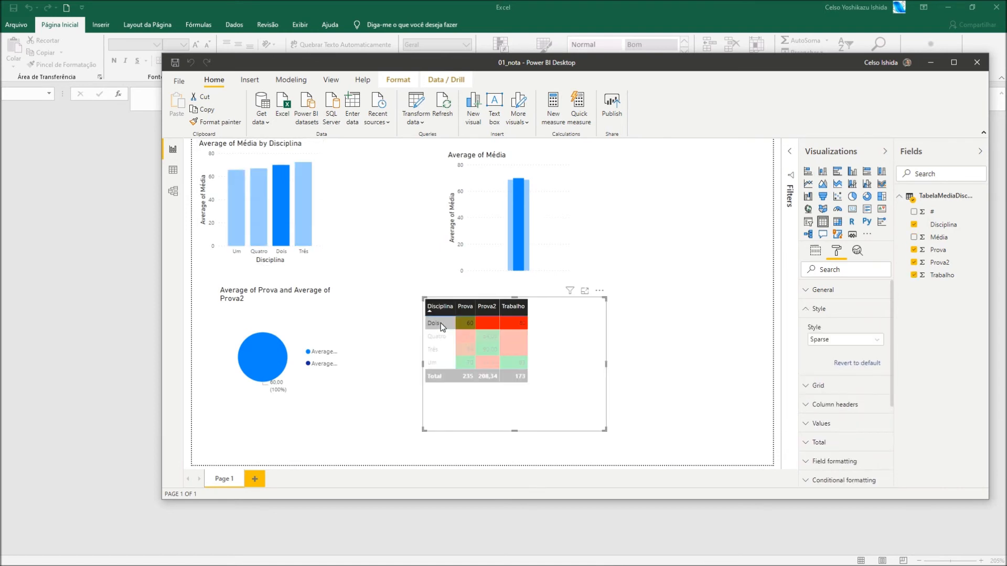
{"action": "left_click", "coordinate": [429, 340]}
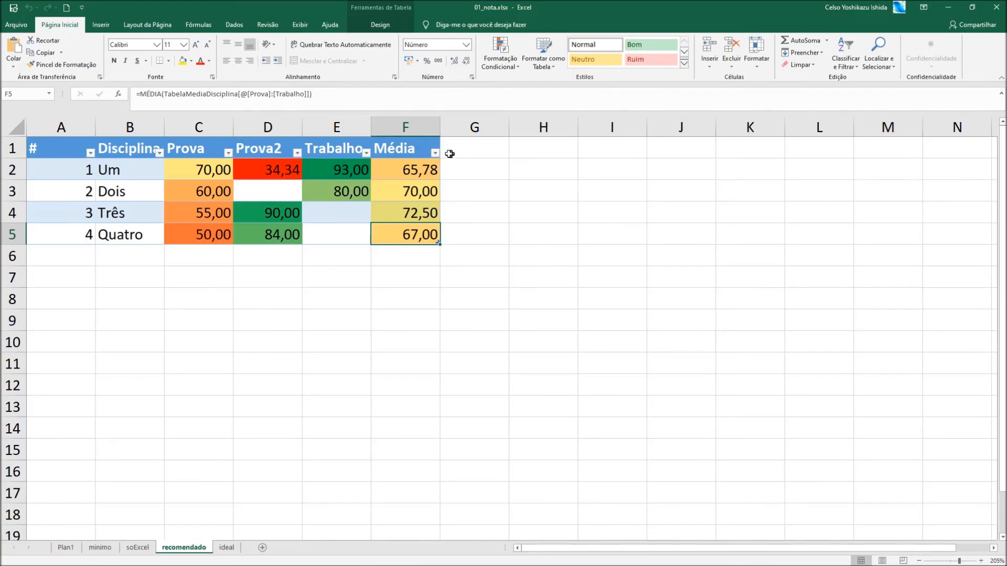
- Back in 01_nota.xlsx in Excel, insert a table column to the right of Média and name it Soma
{"action": "left_click", "coordinate": [430, 146]}
{"action": "right_click", "coordinate": [430, 146]}
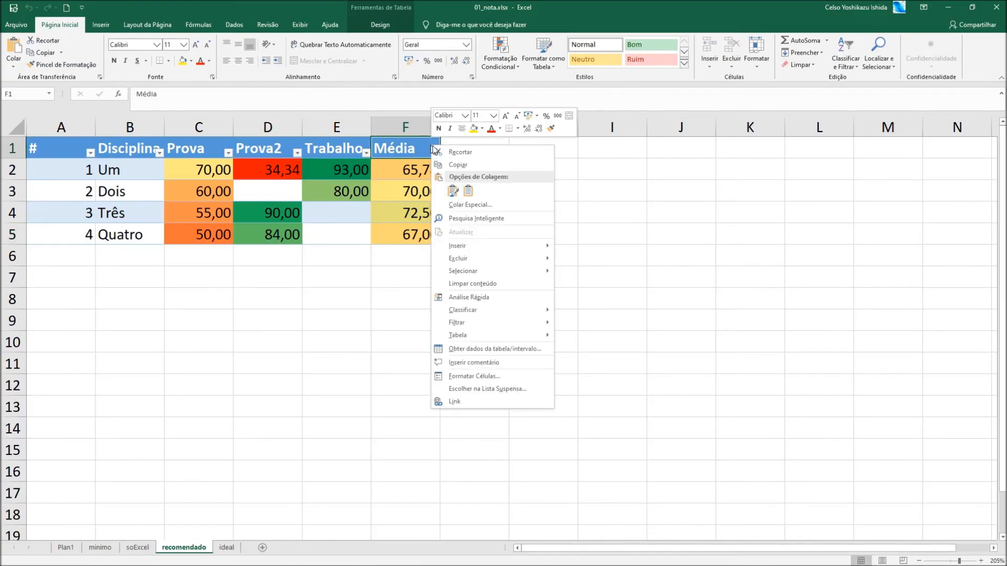
{"action": "mouse_move", "coordinate": [473, 247]}
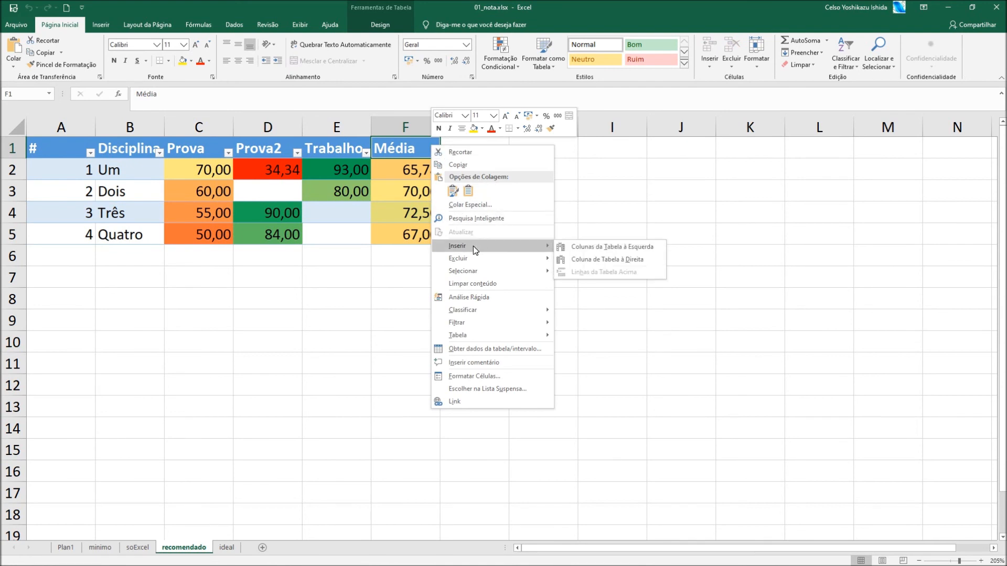
{"action": "left_click", "coordinate": [590, 259]}
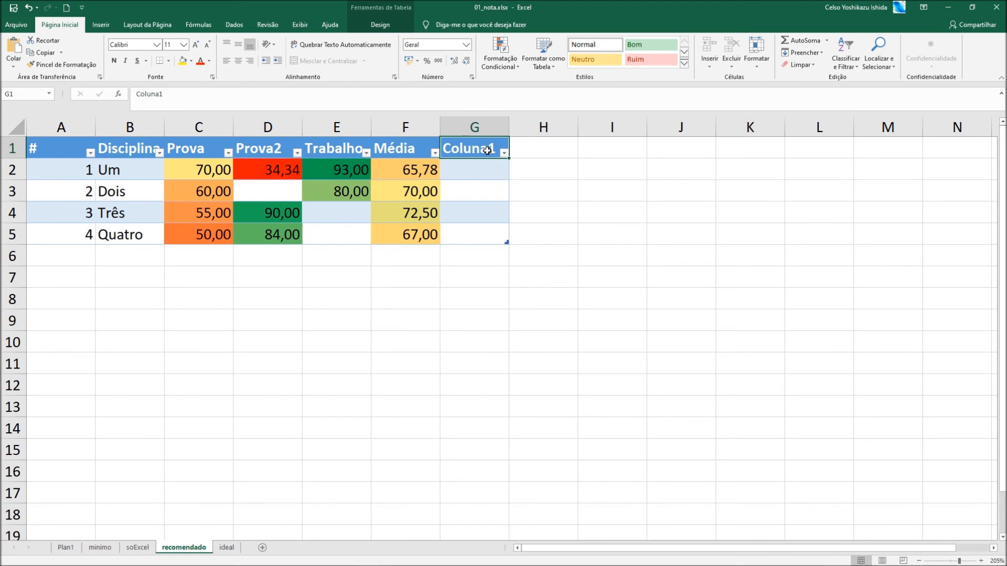
{"action": "type", "text": "Soma"}
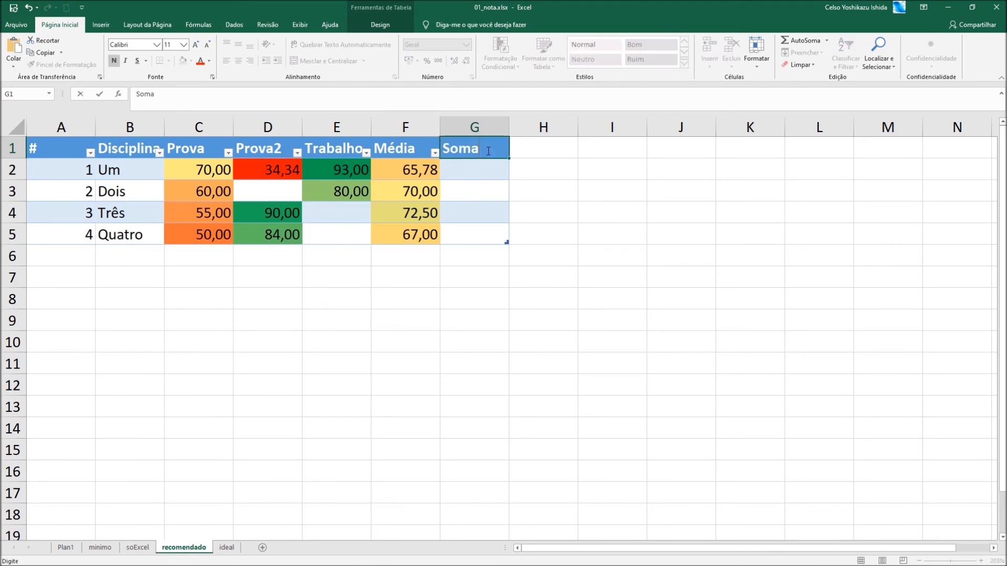
{"action": "key", "text": "Return"}
- Fill the Soma column with a formula adding each row's Trabalho and Prova grades
{"action": "type", "text": "="}
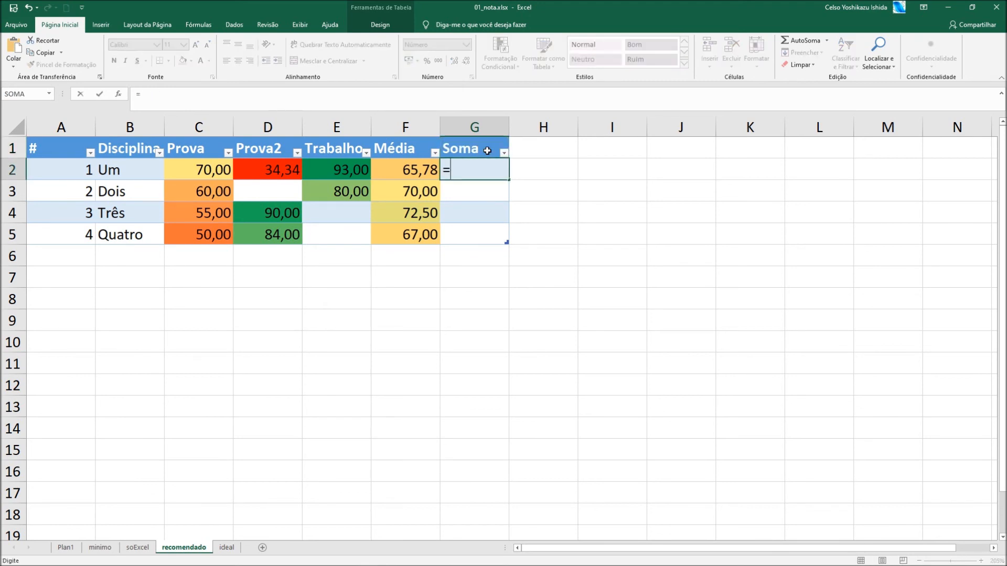
{"action": "left_click", "coordinate": [323, 168]}
{"action": "type", "text": "+"}
{"action": "left_click", "coordinate": [188, 167]}
{"action": "key", "text": "Return"}
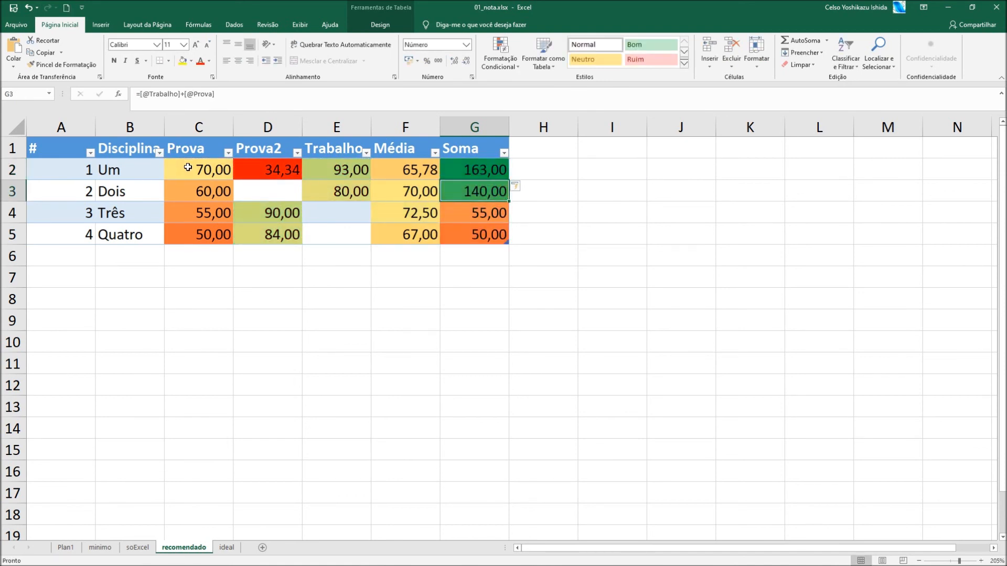